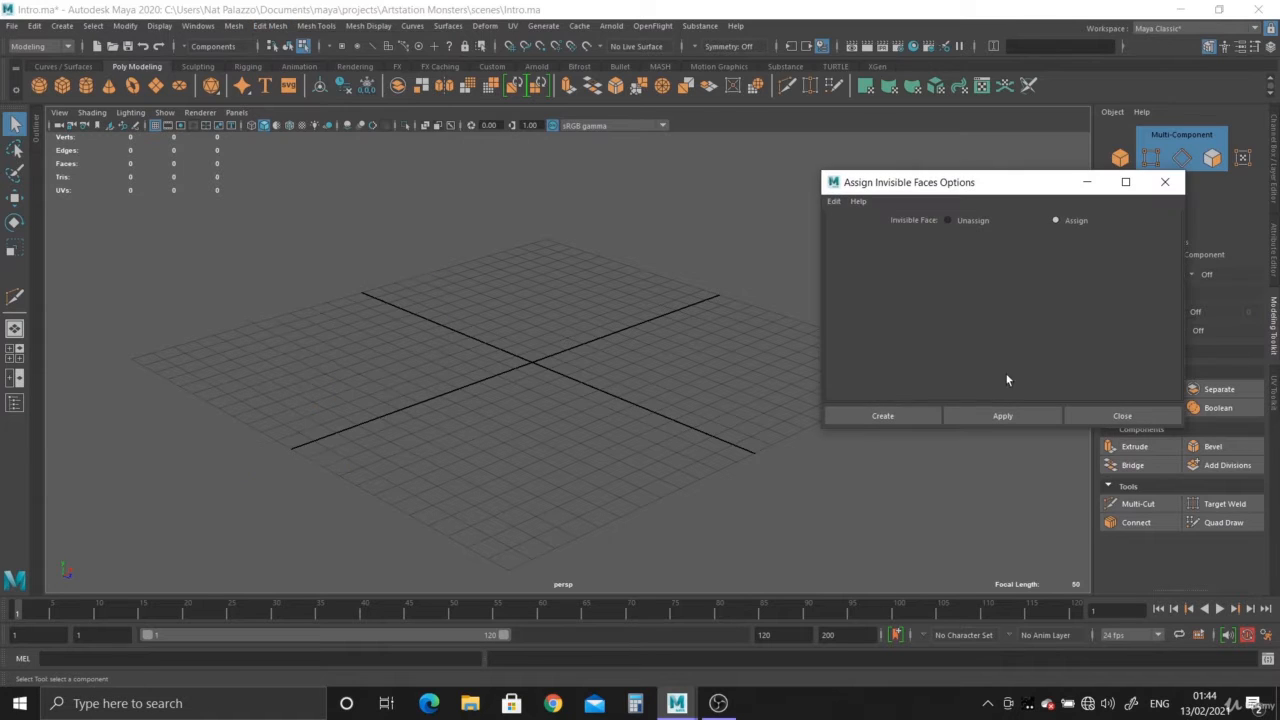
# Examine the Average Vertices options and the available mesh editing, mesh tools, mesh display and UV commands.
pyautogui.click(1164, 183)
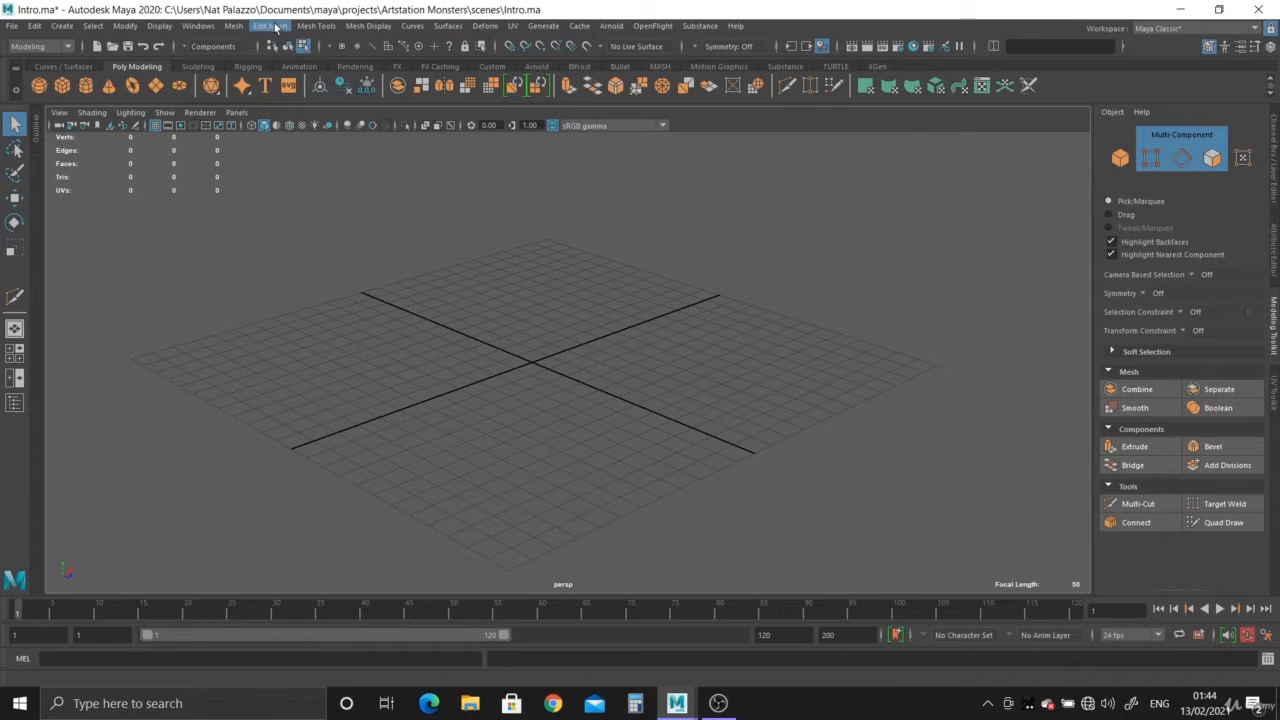
pyautogui.click(270, 26)
pyautogui.click(433, 247)
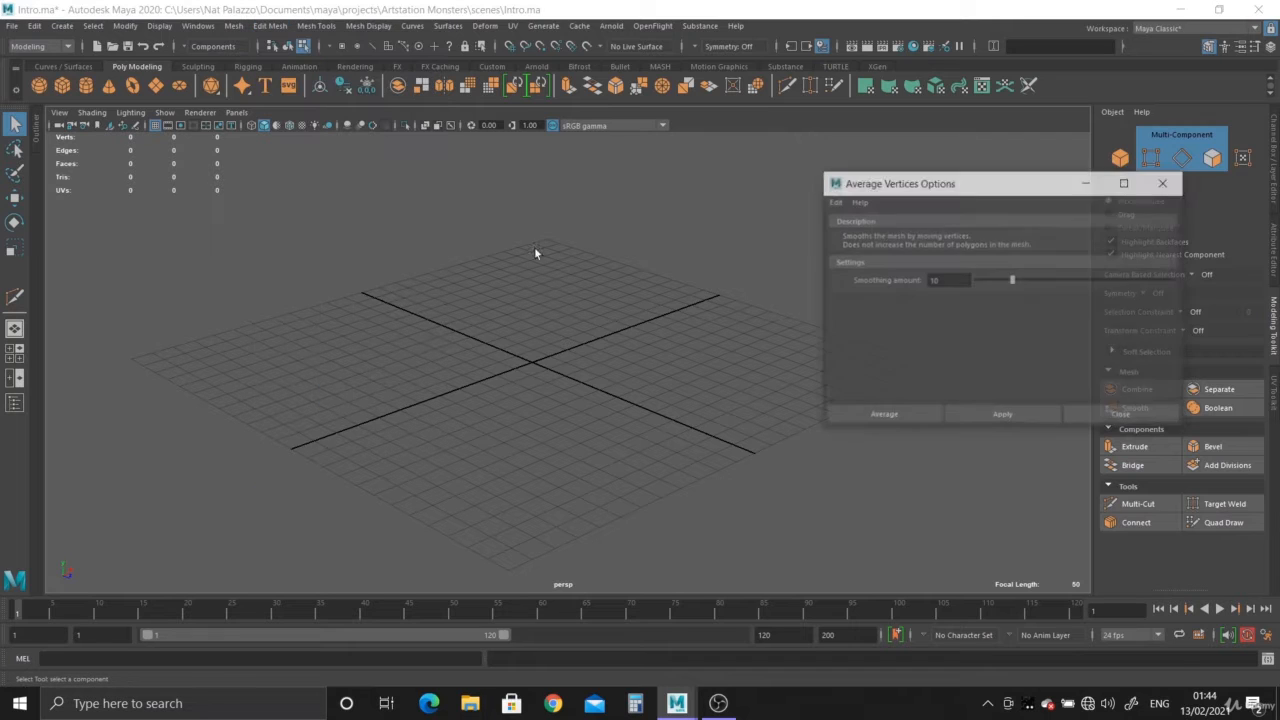
pyautogui.click(1164, 182)
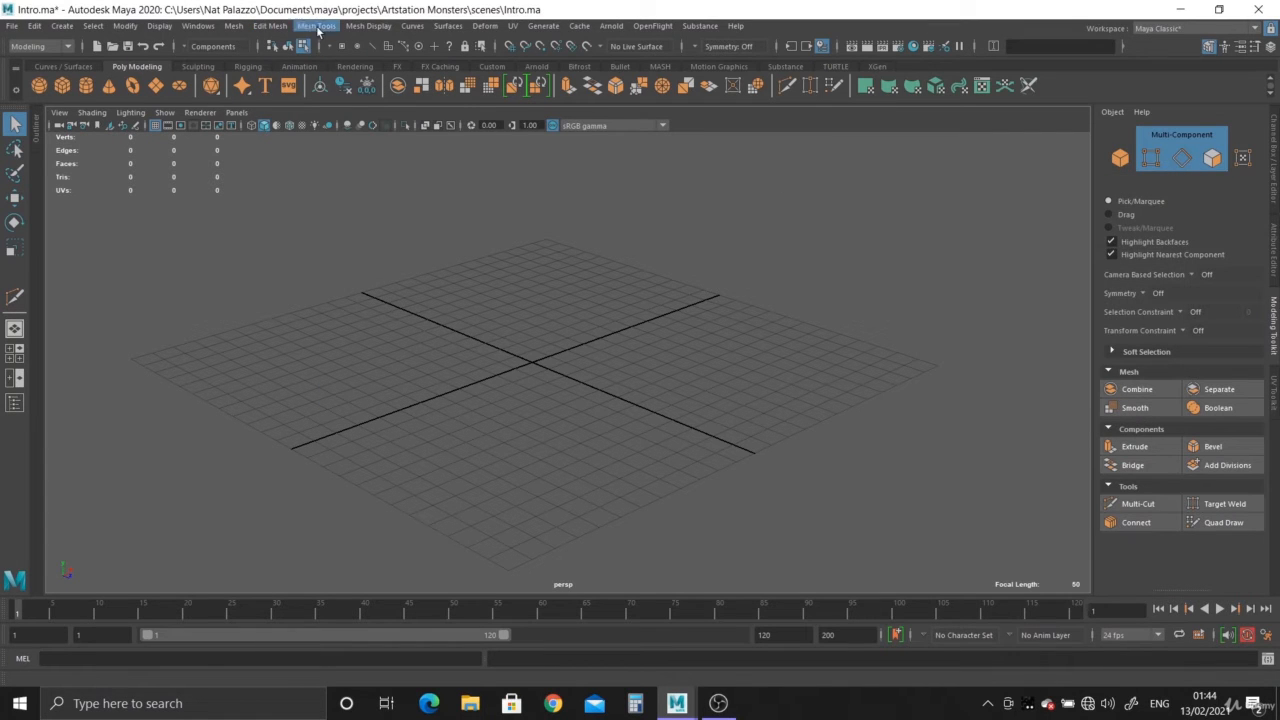
pyautogui.click(365, 27)
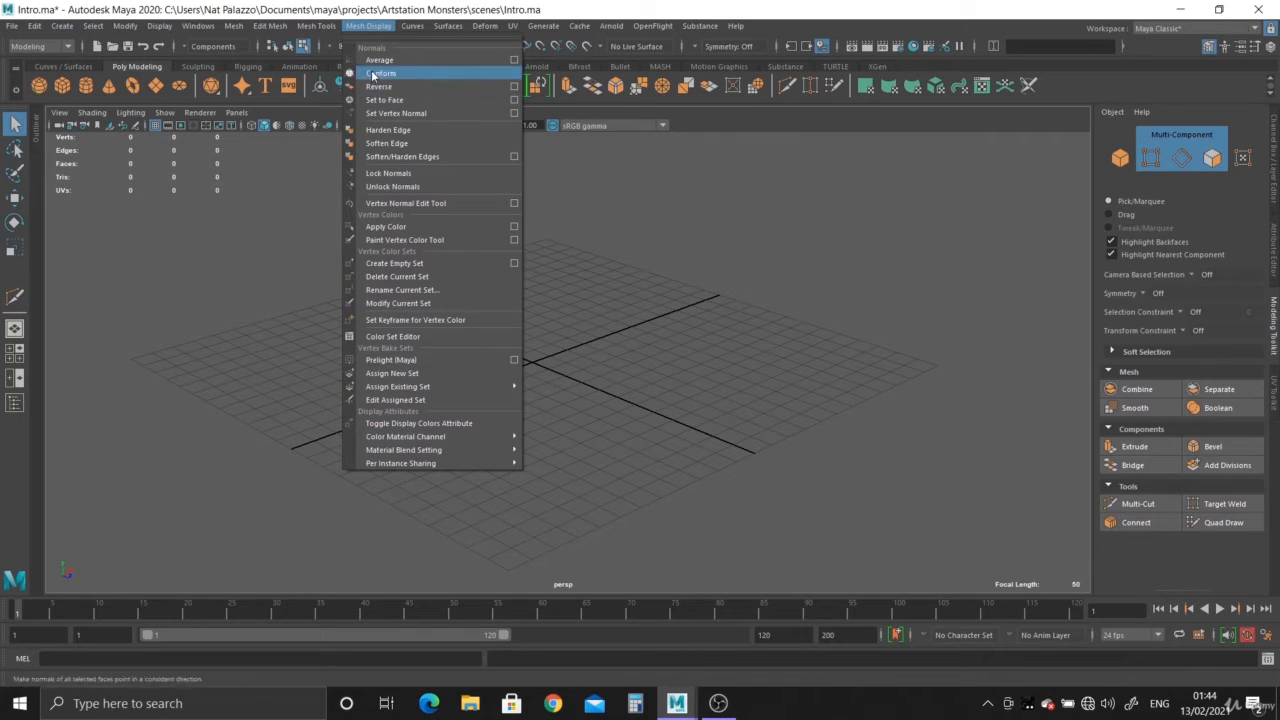
pyautogui.moveTo(404, 30)
pyautogui.moveTo(447, 26)
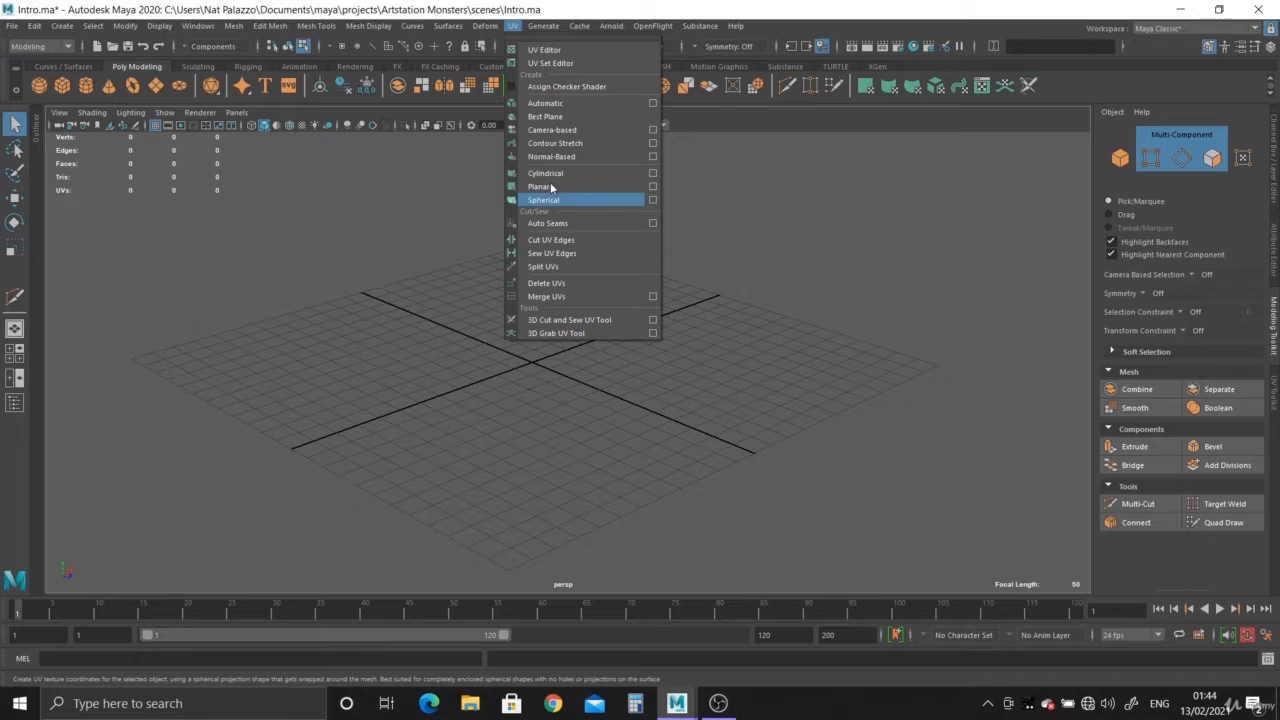
pyautogui.moveTo(230, 25)
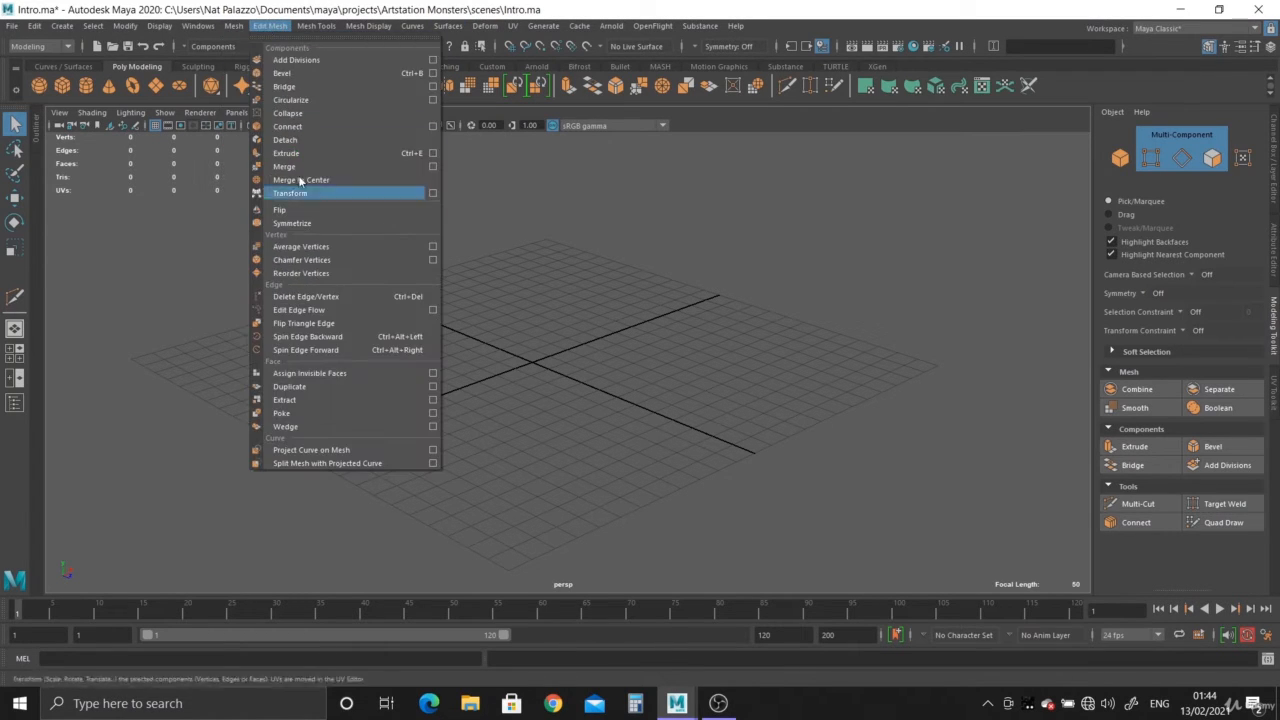
pyautogui.moveTo(307, 27)
pyautogui.moveTo(357, 30)
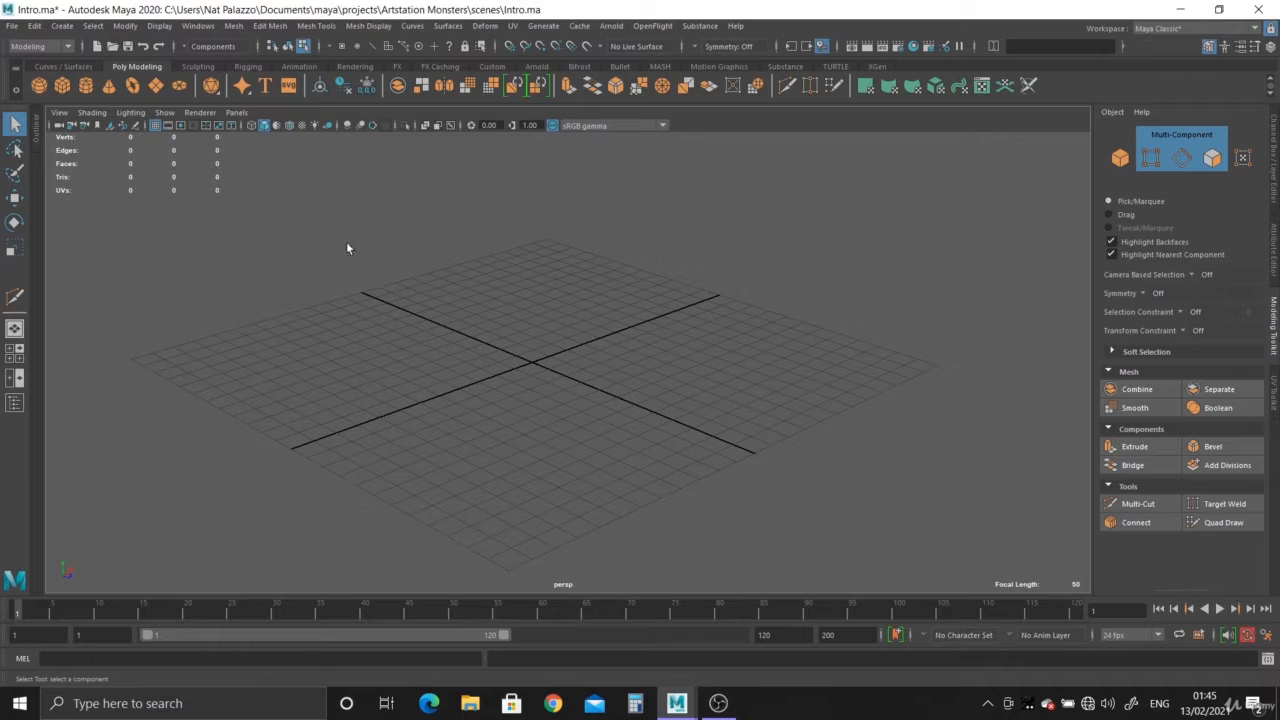
# Create a polygon cube at the origin and tilt it slightly about its X axis.
pyautogui.click(62, 85)
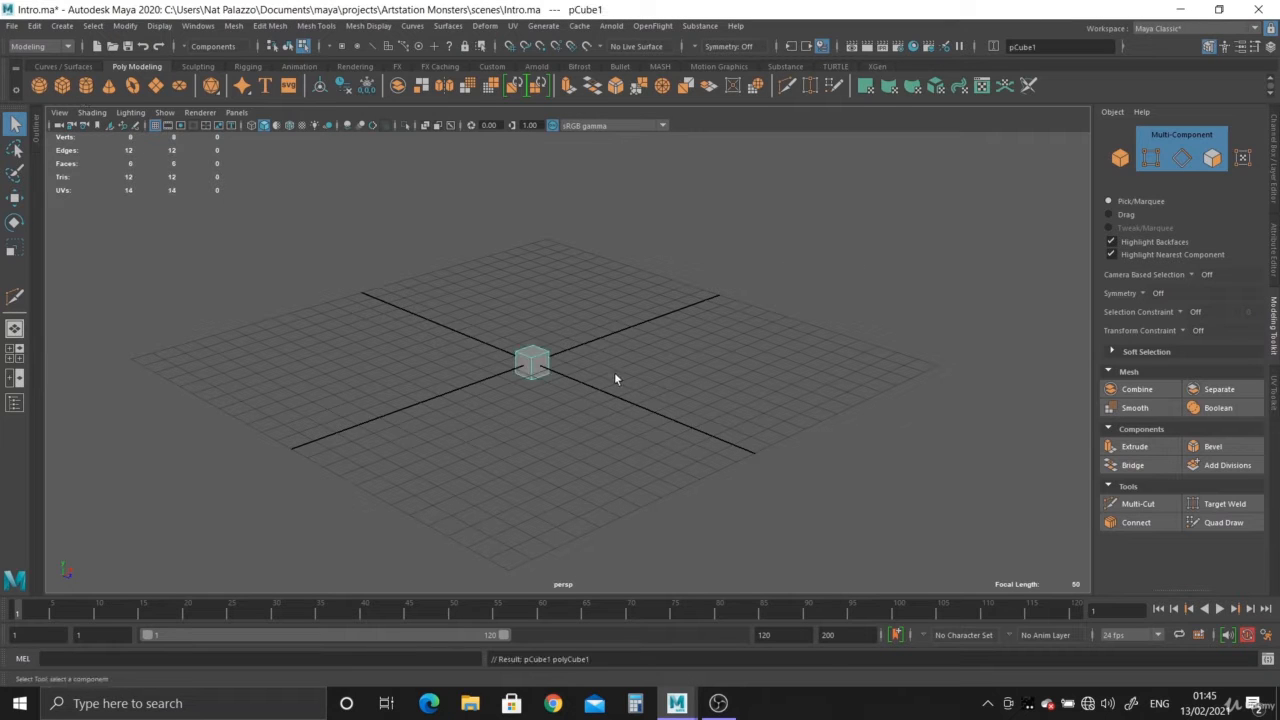
pyautogui.press('e')
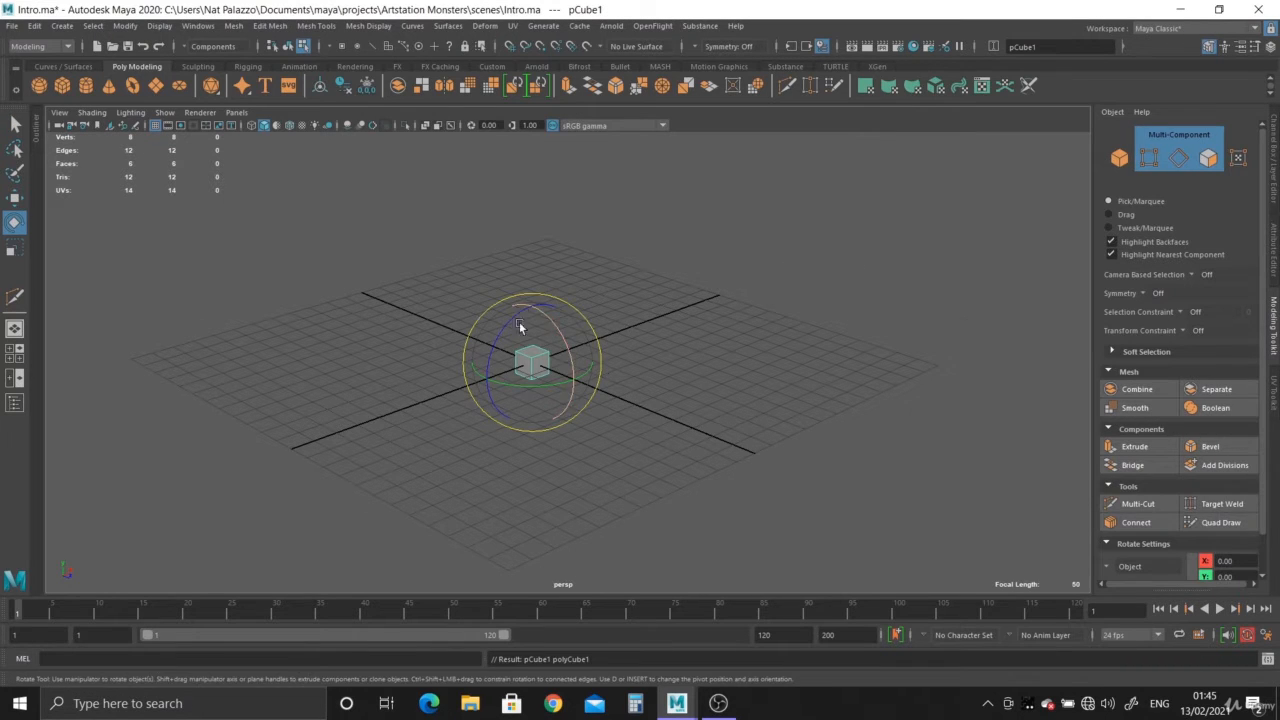
pyautogui.keyDown('alt'); pyautogui.moveTo(519, 321); pyautogui.dragTo(616, 458, button='right'); pyautogui.keyUp('alt')
pyautogui.scroll(3, 616, 456)
pyautogui.moveTo(546, 386); pyautogui.dragTo(532, 324)
pyautogui.hotkey('ctrl', 'z')
pyautogui.hotkey('ctrl', 'z')
pyautogui.hotkey('ctrl', 'z')
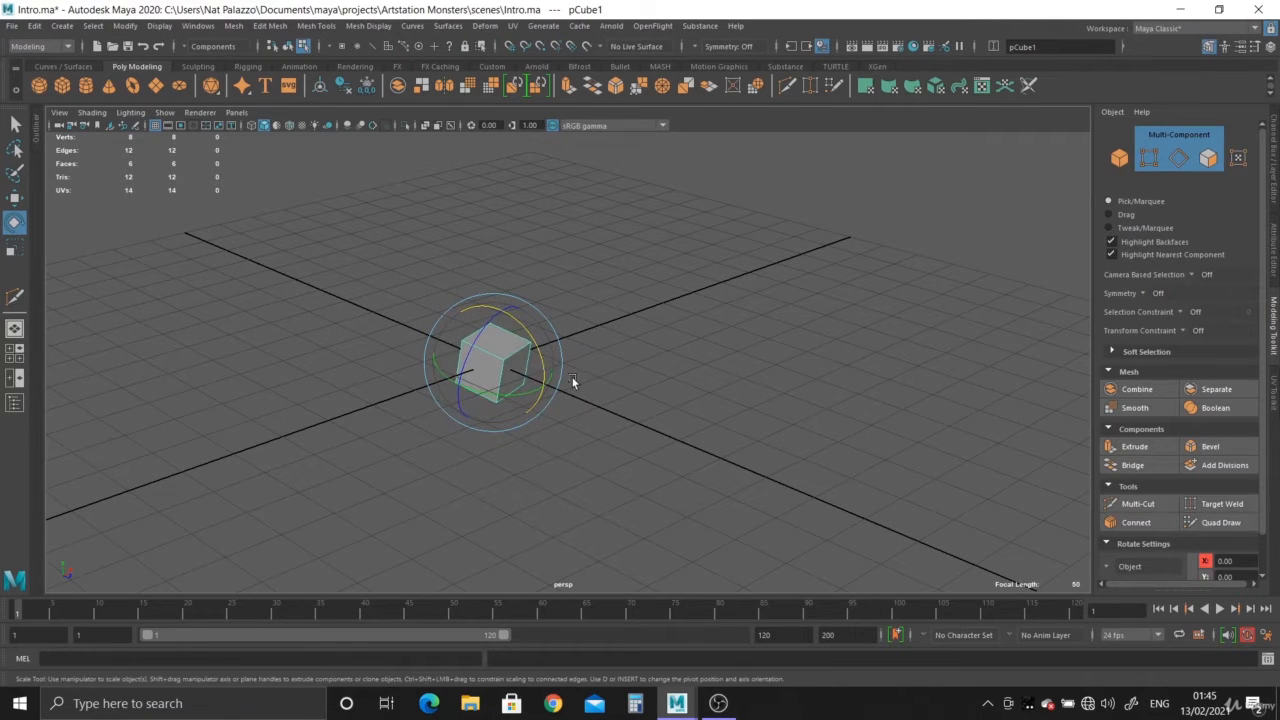
# Scale the tilted cube uniformly to about 8.14.
pyautogui.press('r')
pyautogui.moveTo(497, 364)
pyautogui.mouseDown()
pyautogui.moveTo(980, 560)
pyautogui.moveTo(503, 326)
pyautogui.moveTo(572, 402)
pyautogui.moveTo(577, 440)
pyautogui.moveTo(511, 337)
pyautogui.moveTo(714, 349)
pyautogui.moveTo(522, 362)
pyautogui.mouseUp()
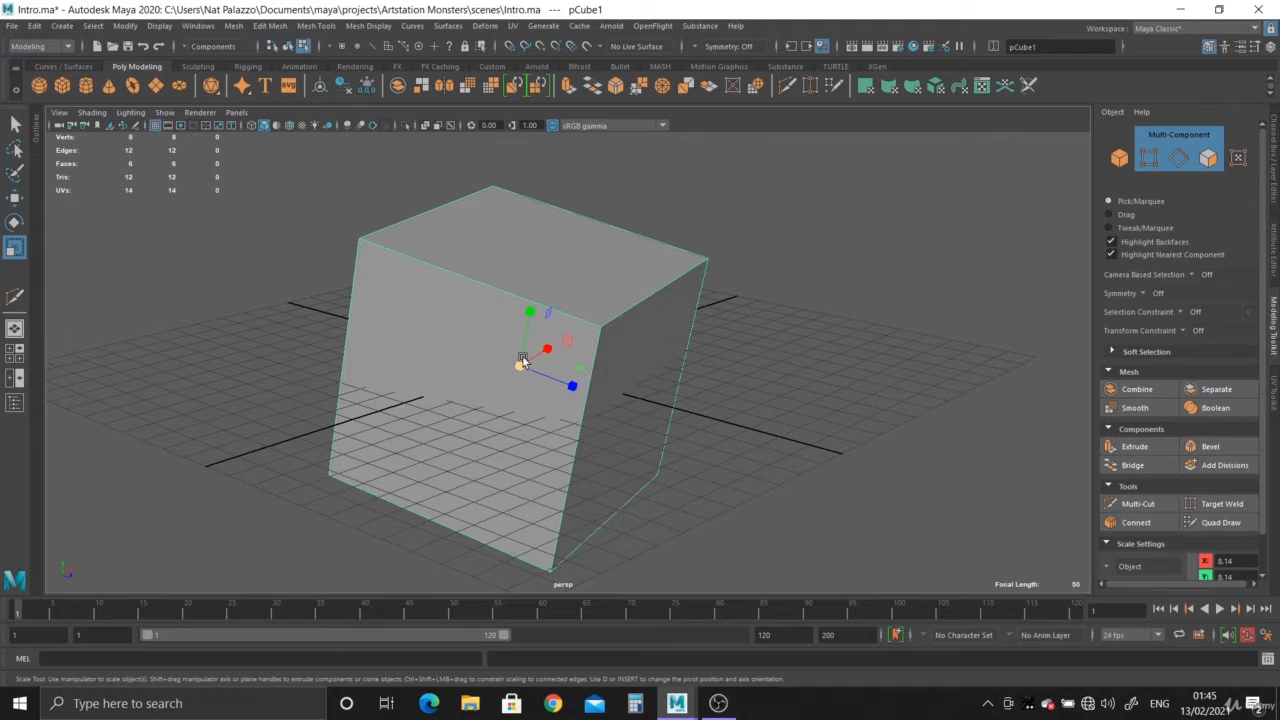
pyautogui.moveTo(522, 362)
pyautogui.keyDown('alt'); pyautogui.mouseDown()
pyautogui.moveTo(519, 386)
pyautogui.moveTo(557, 386)
pyautogui.moveTo(523, 357)
pyautogui.mouseUp(); pyautogui.keyUp('alt')
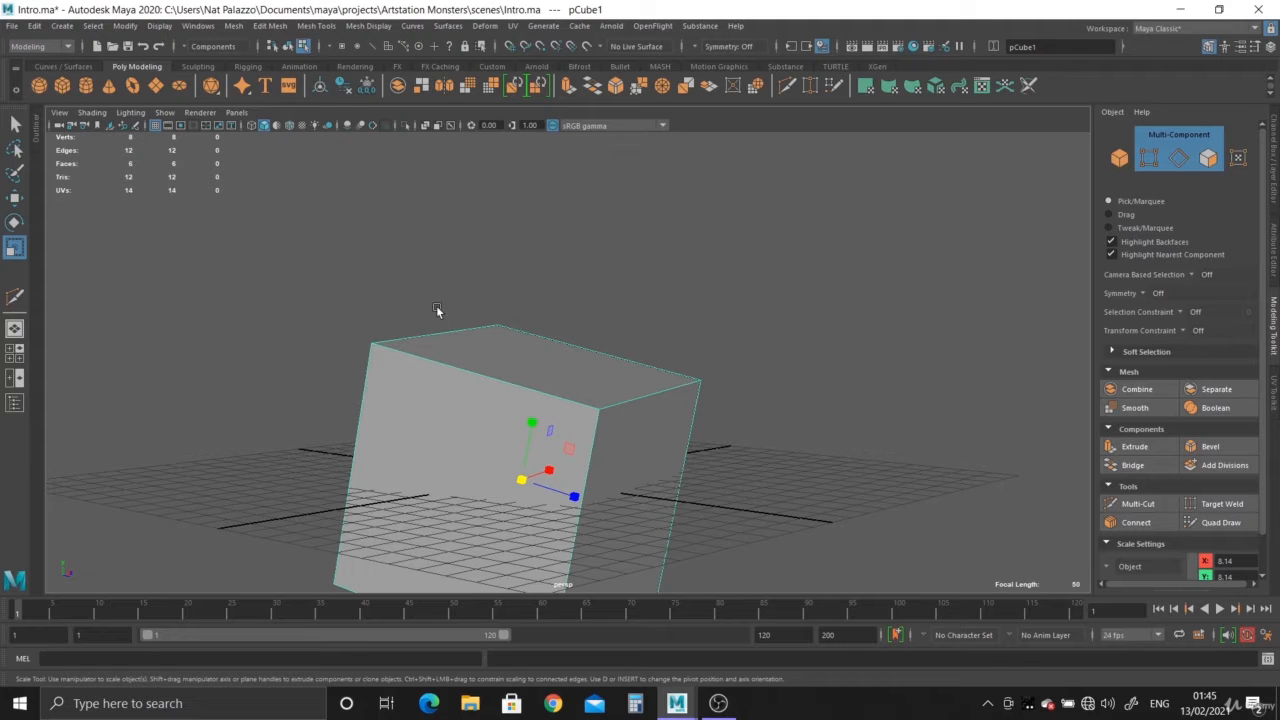
# Select the top face of the tilted cube and apply Extrude to it.
pyautogui.keyDown('alt'); pyautogui.moveTo(548, 272); pyautogui.dragTo(534, 304); pyautogui.keyUp('alt')
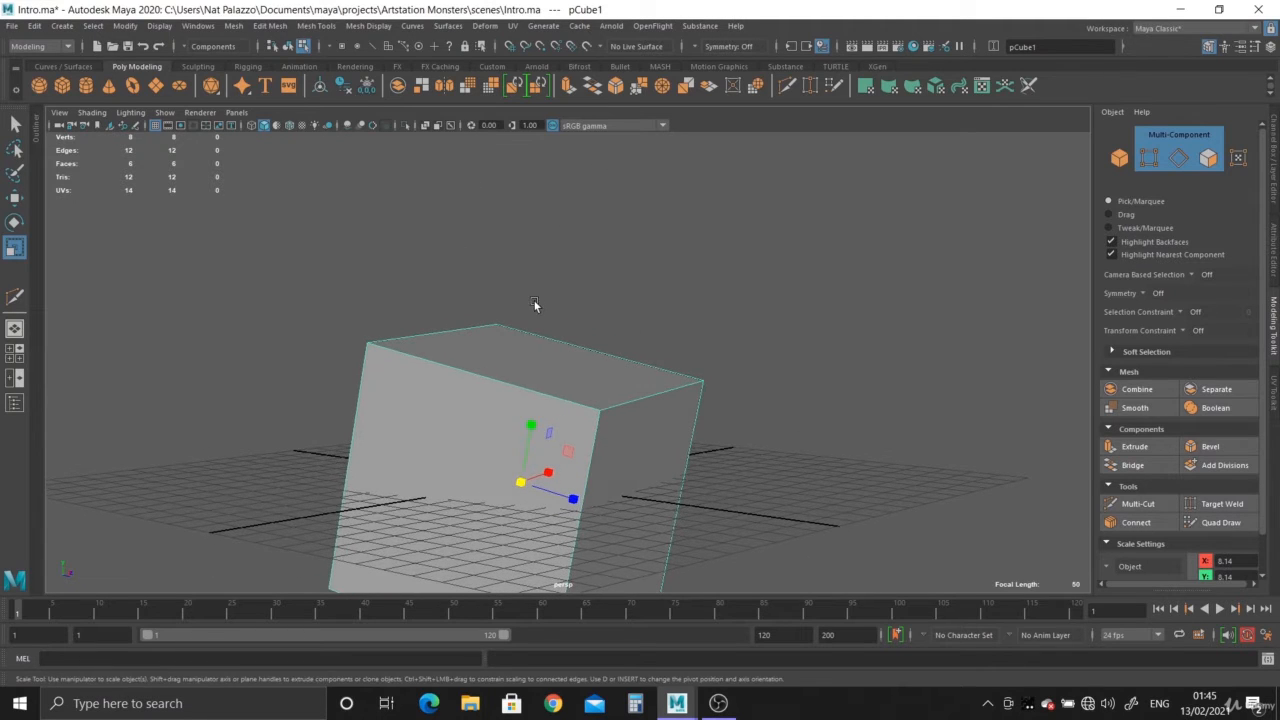
pyautogui.moveTo(523, 338); pyautogui.dragTo(530, 370, button='right')
pyautogui.click(544, 358)
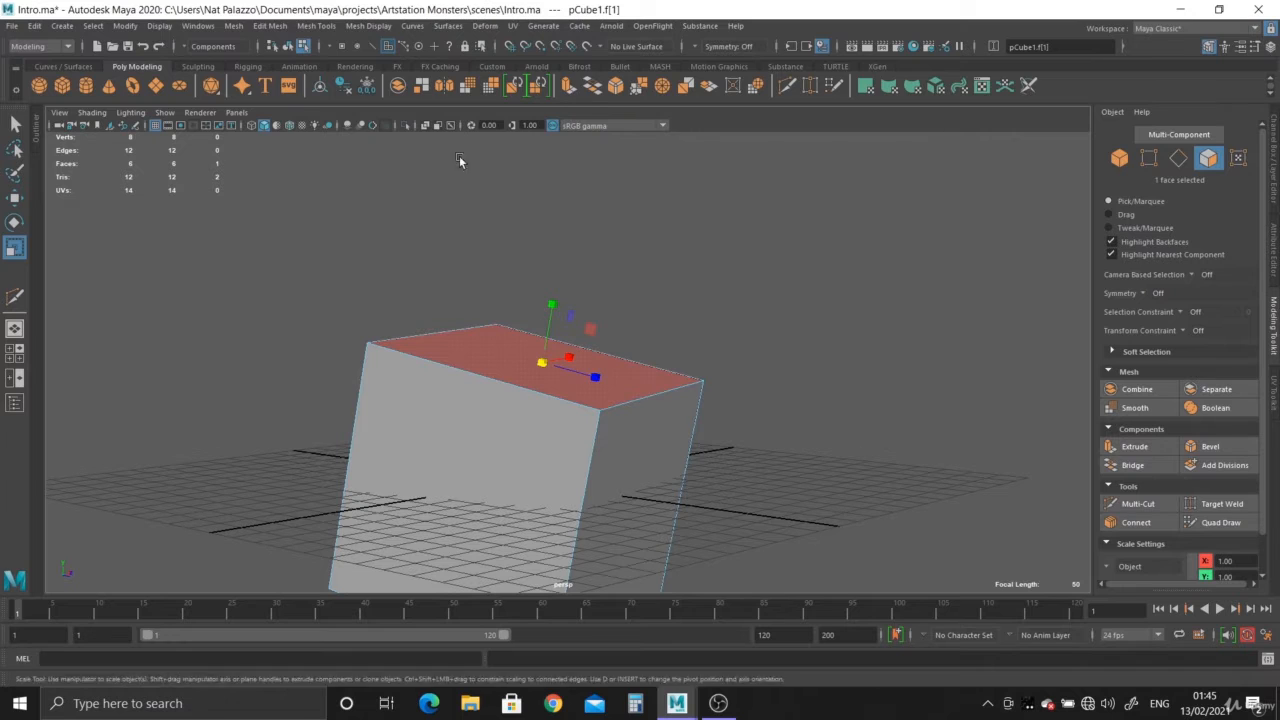
pyautogui.click(270, 25)
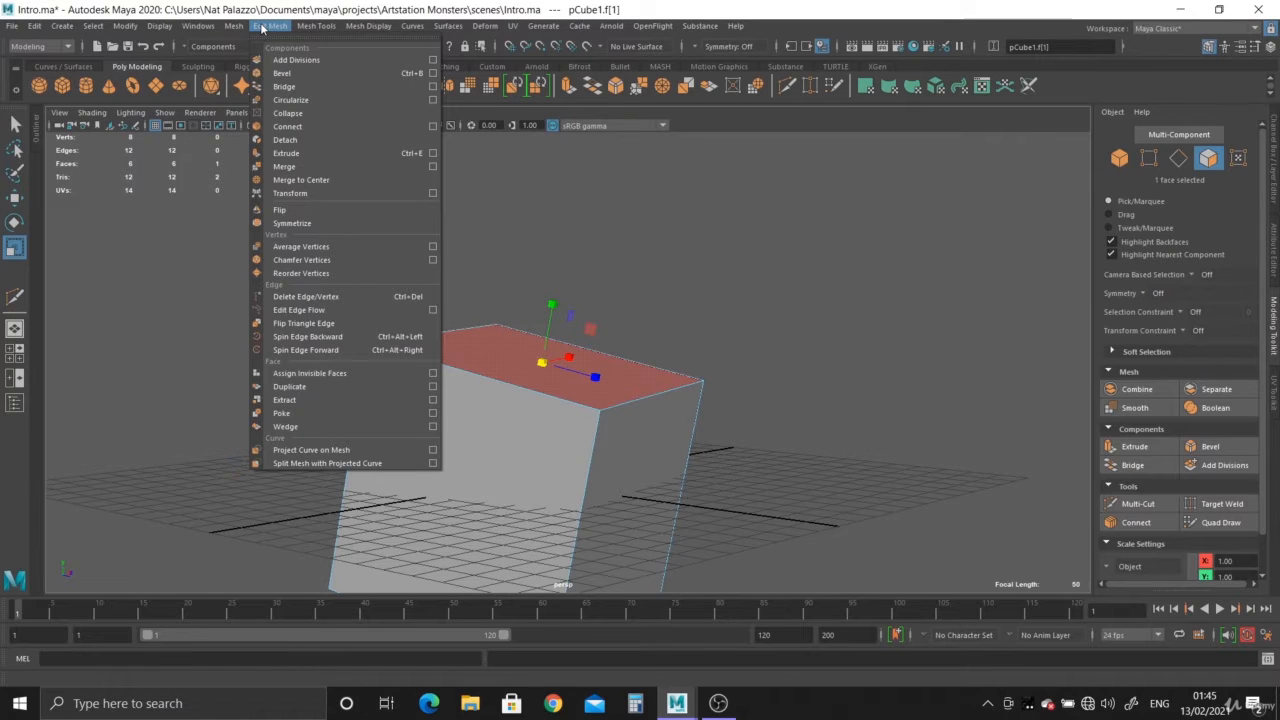
pyautogui.click(304, 153)
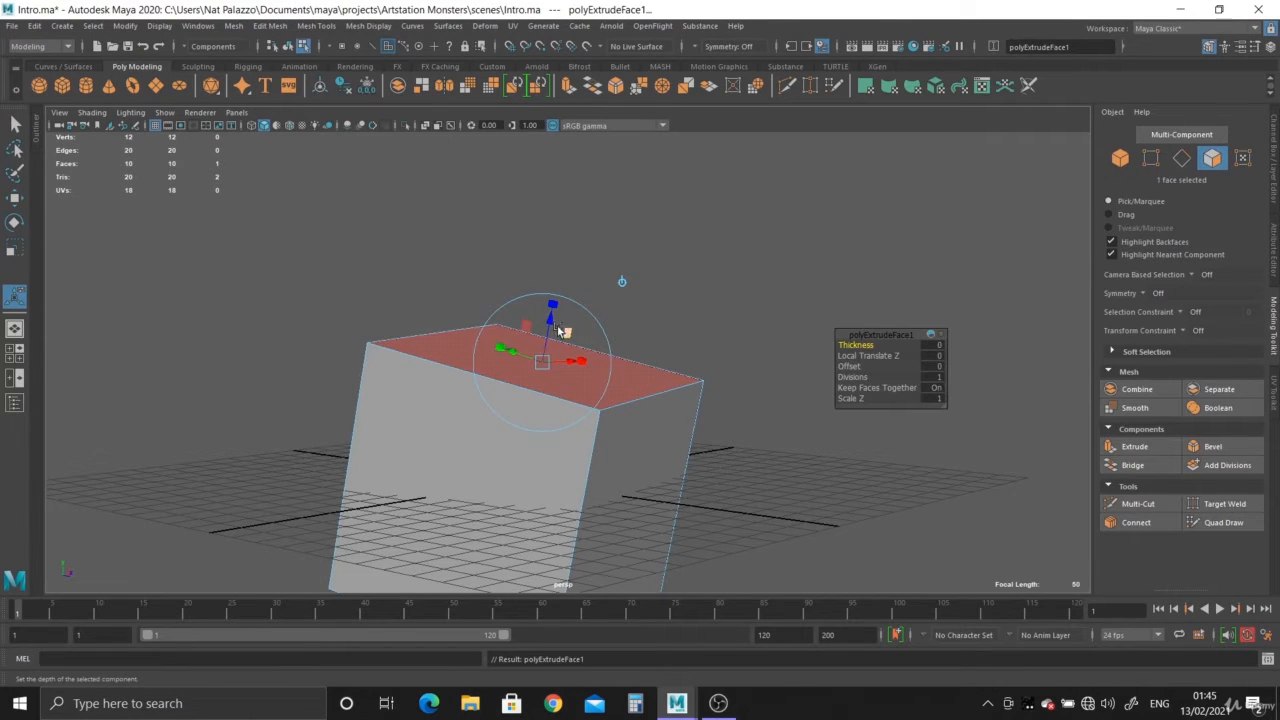
# Pull the extruded top face out about 8.5 along its local Z axis, inspect the shape and undo the pull.
pyautogui.moveTo(560, 331); pyautogui.dragTo(560, 150)
pyautogui.scroll(-3, 677, 426)
pyautogui.keyDown('alt'); pyautogui.moveTo(677, 426); pyautogui.dragTo(592, 450); pyautogui.keyUp('alt')
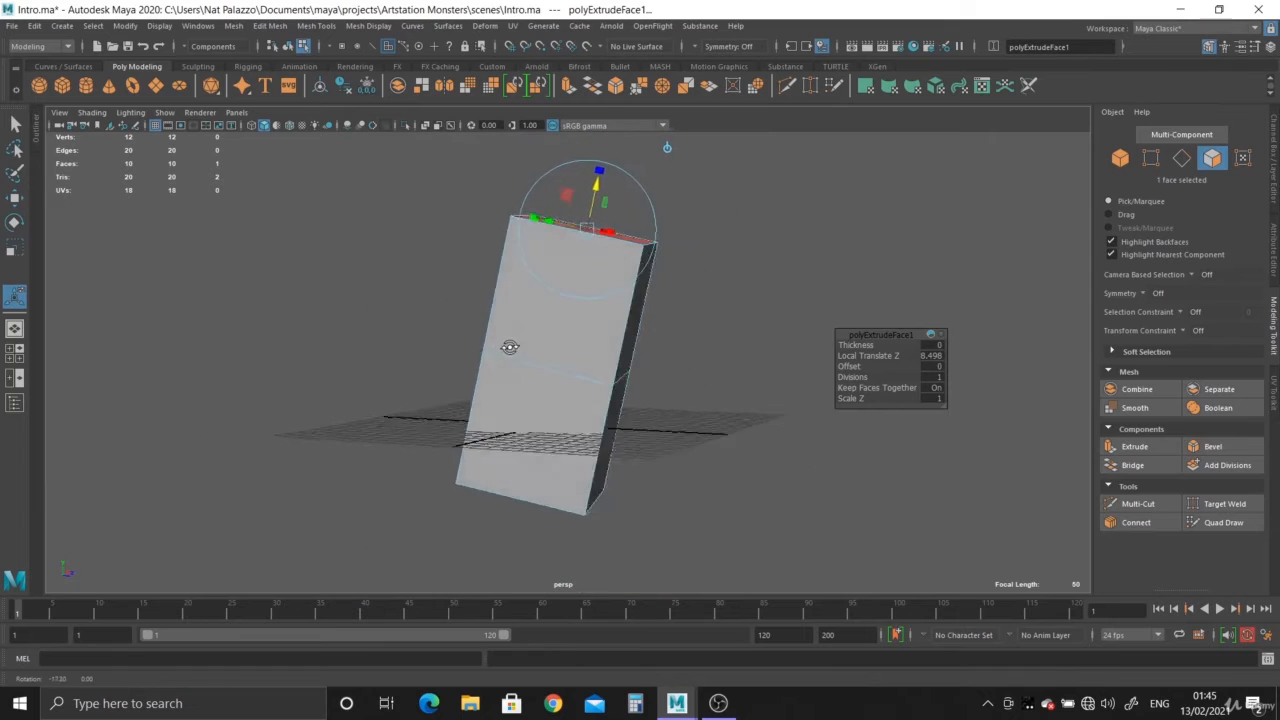
pyautogui.hotkey('ctrl', 'z')
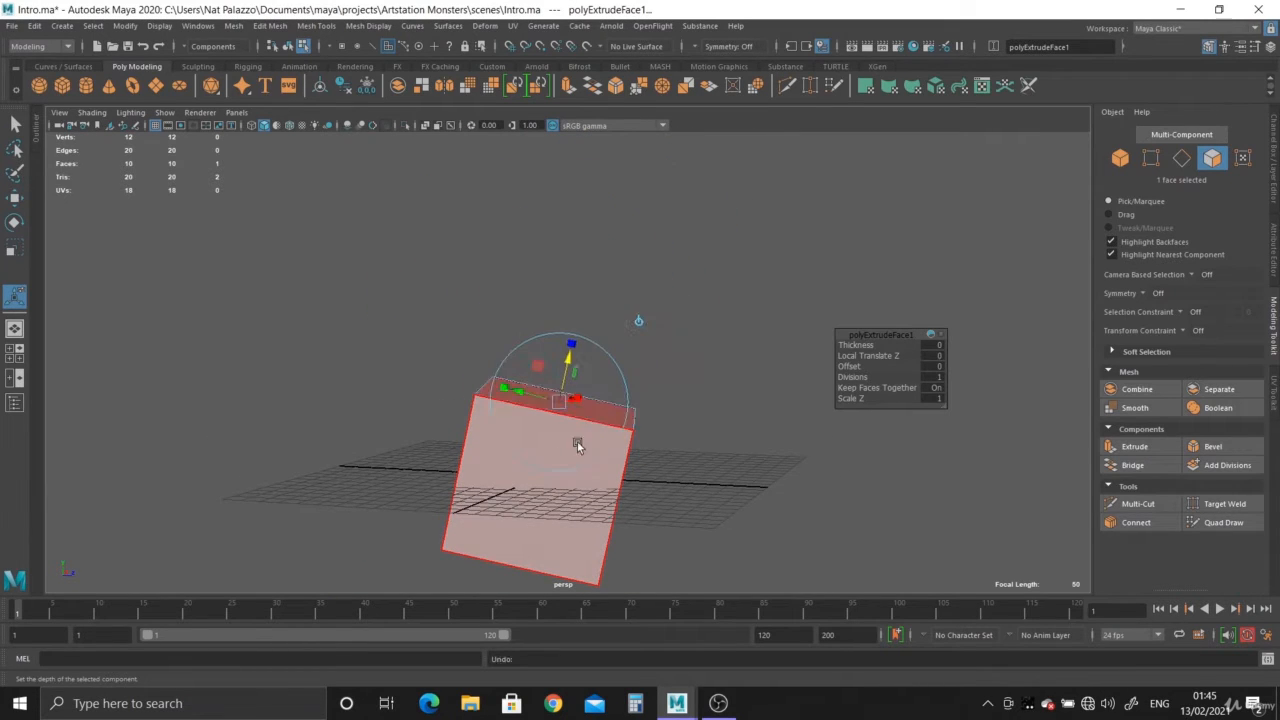
# Inspect the tilted cube from several sides, try extruding its top face about 8.55 along the local normal, and undo that.
pyautogui.keyDown('alt'); pyautogui.moveTo(501, 467); pyautogui.dragTo(563, 474); pyautogui.keyUp('alt')
pyautogui.keyDown('alt'); pyautogui.moveTo(563, 474); pyautogui.dragTo(551, 389, button='middle'); pyautogui.keyUp('alt')
pyautogui.scroll(2, 497, 278)
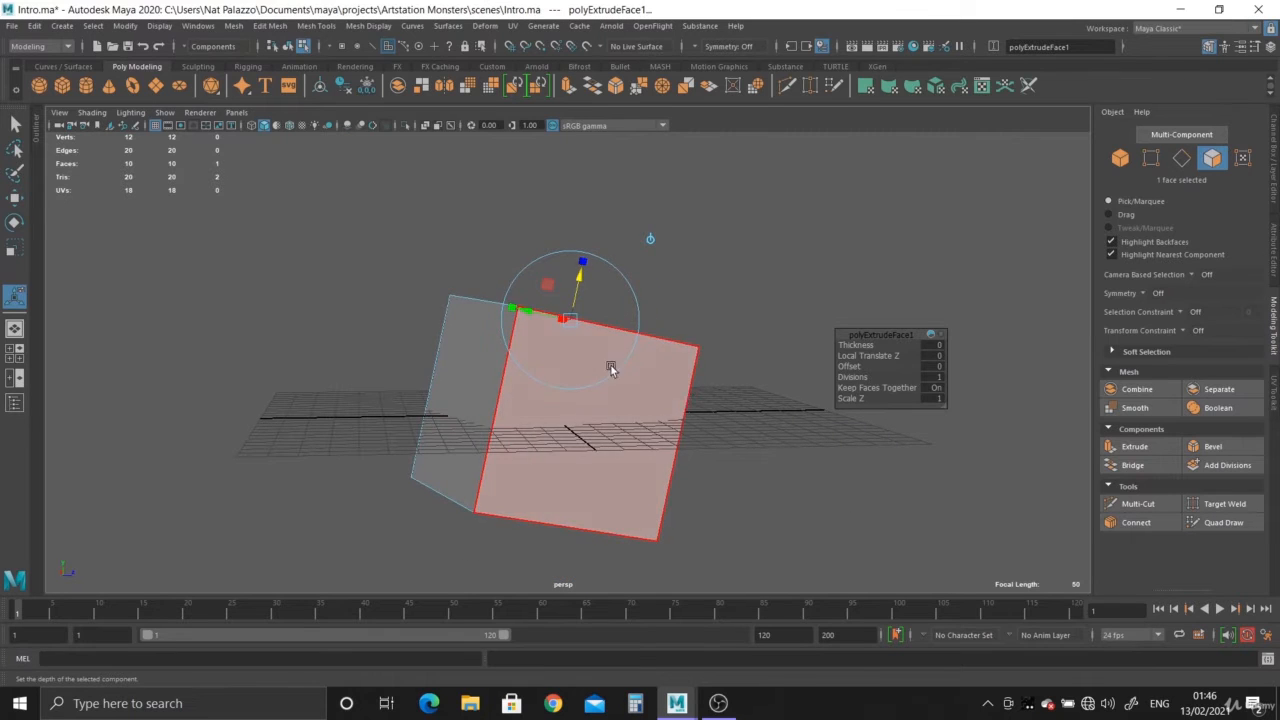
pyautogui.keyDown('alt'); pyautogui.moveTo(611, 366); pyautogui.dragTo(691, 434); pyautogui.keyUp('alt')
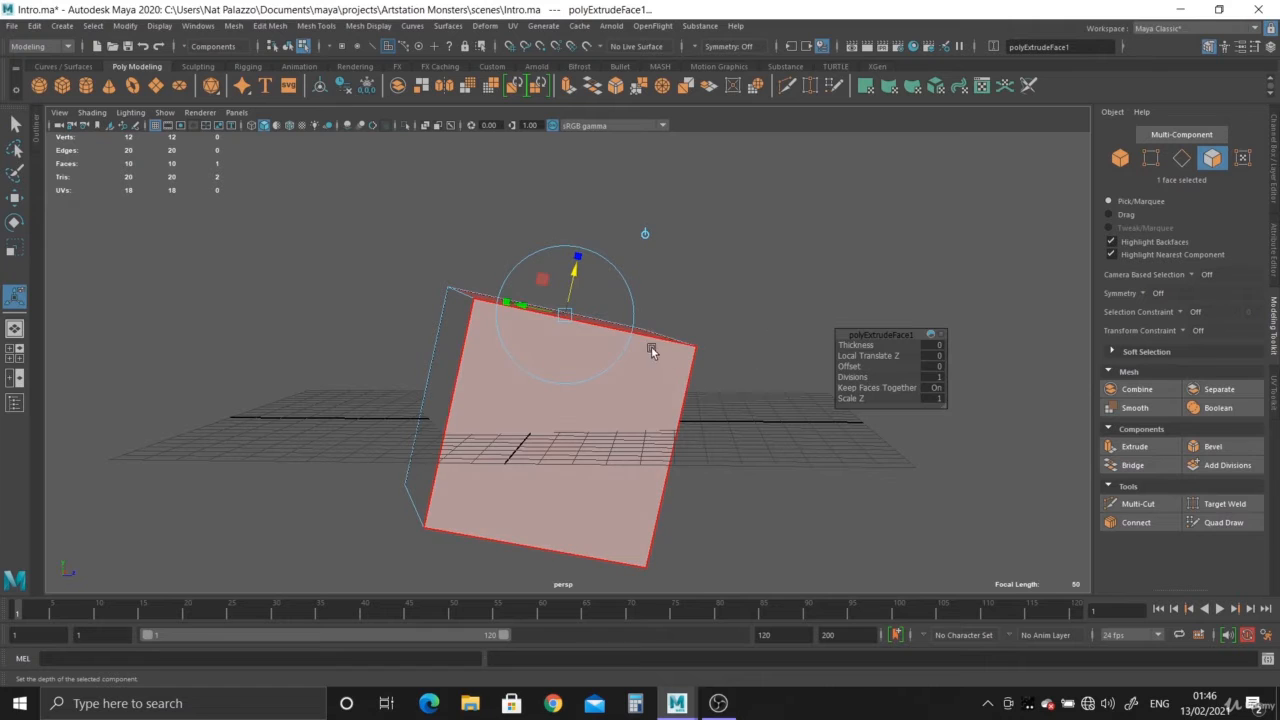
pyautogui.keyDown('alt'); pyautogui.moveTo(650, 378); pyautogui.dragTo(586, 421); pyautogui.keyUp('alt')
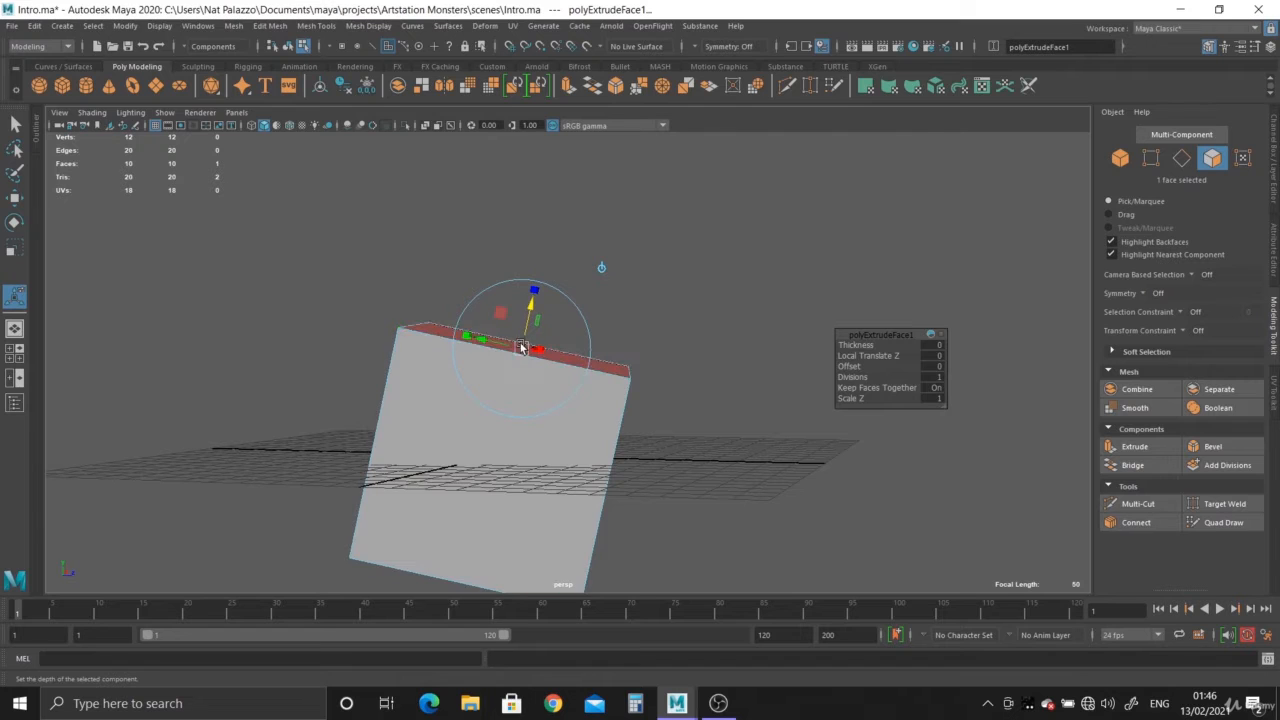
pyautogui.keyDown('alt'); pyautogui.moveTo(520, 347); pyautogui.dragTo(508, 357); pyautogui.keyUp('alt')
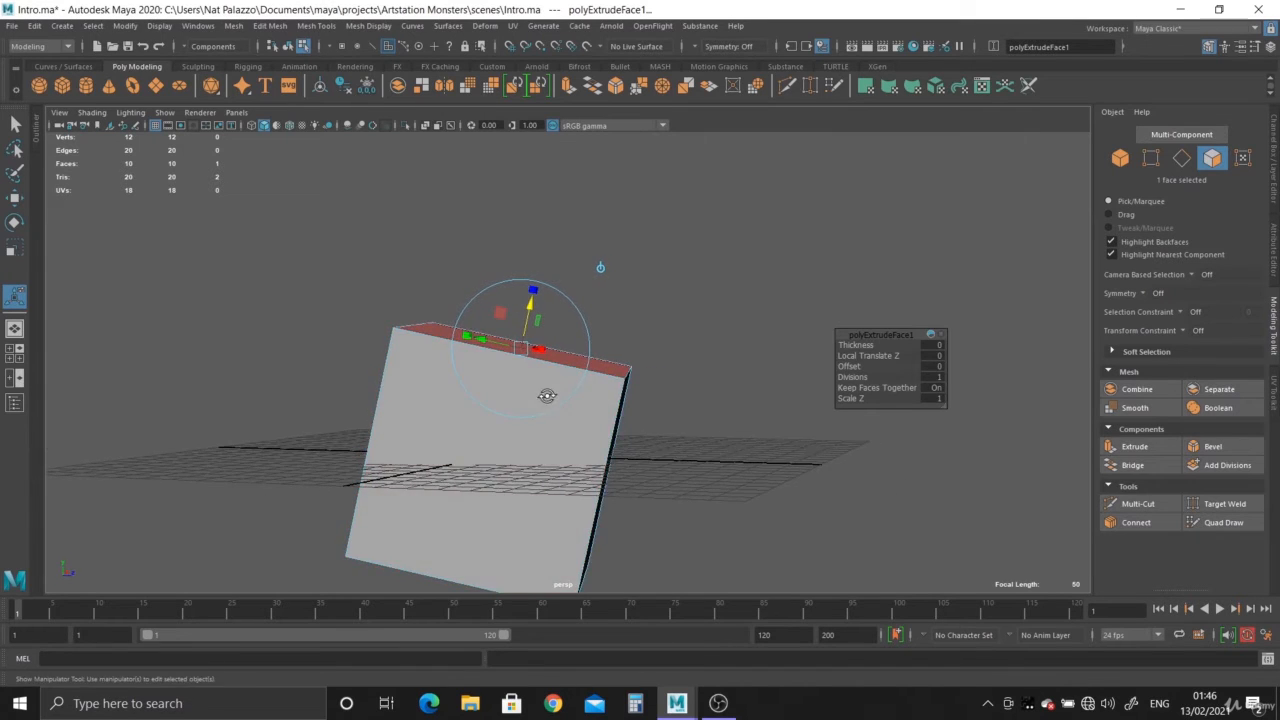
pyautogui.keyDown('alt'); pyautogui.moveTo(546, 396); pyautogui.dragTo(491, 369); pyautogui.keyUp('alt')
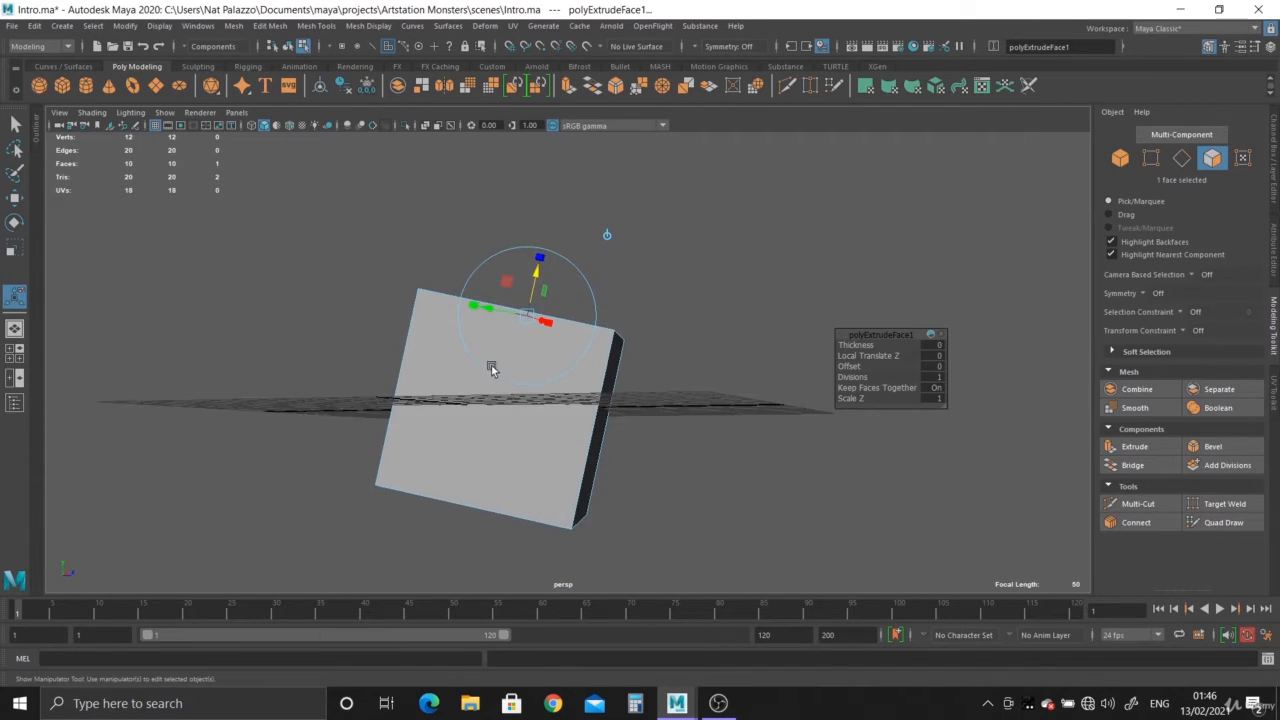
pyautogui.keyDown('alt'); pyautogui.moveTo(587, 174); pyautogui.dragTo(580, 205); pyautogui.keyUp('alt')
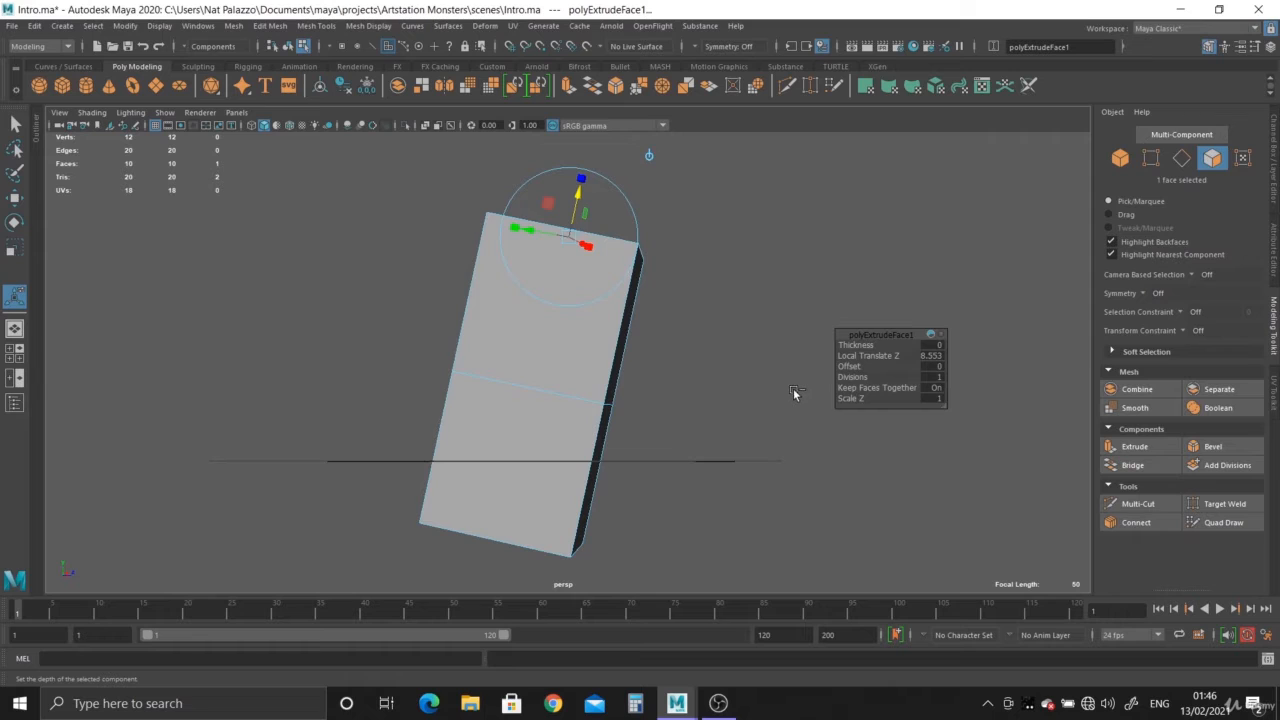
pyautogui.hotkey('ctrl', 'z')
# Switch the extrude manipulator to world axes and pull the cube's top face straight up to form a vertical section.
pyautogui.click(617, 309)
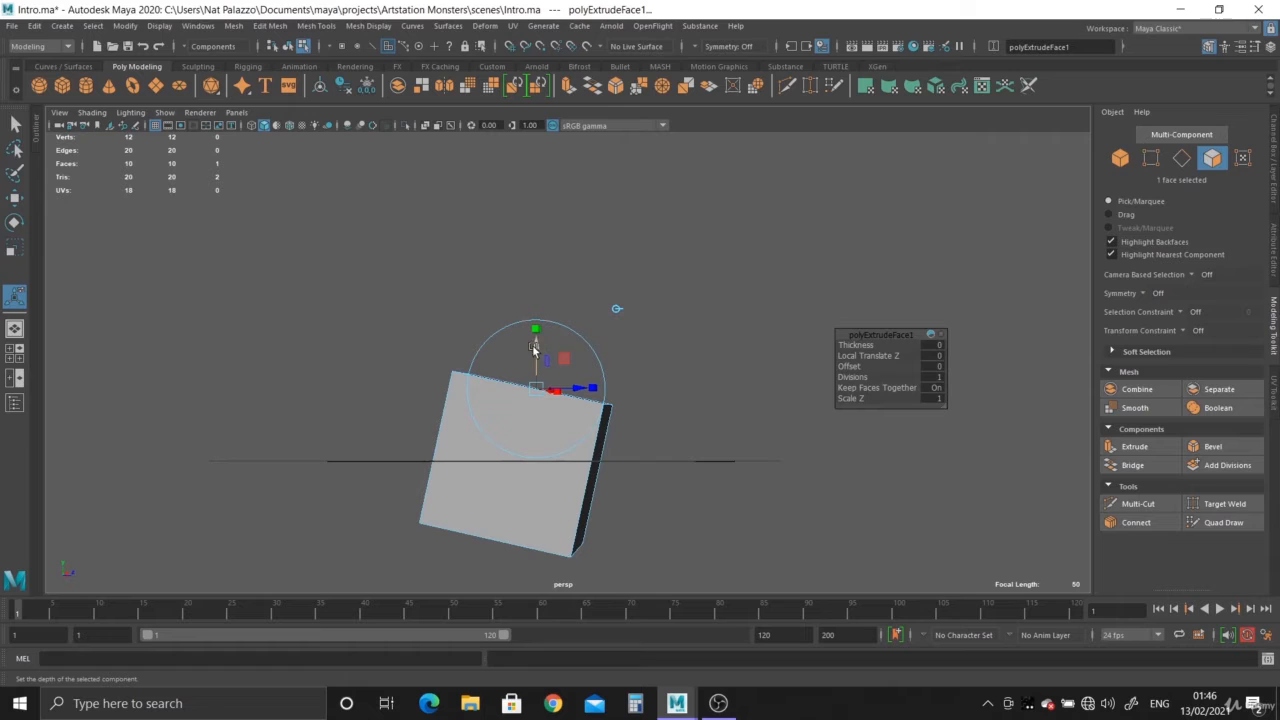
pyautogui.moveTo(536, 346); pyautogui.dragTo(540, 138)
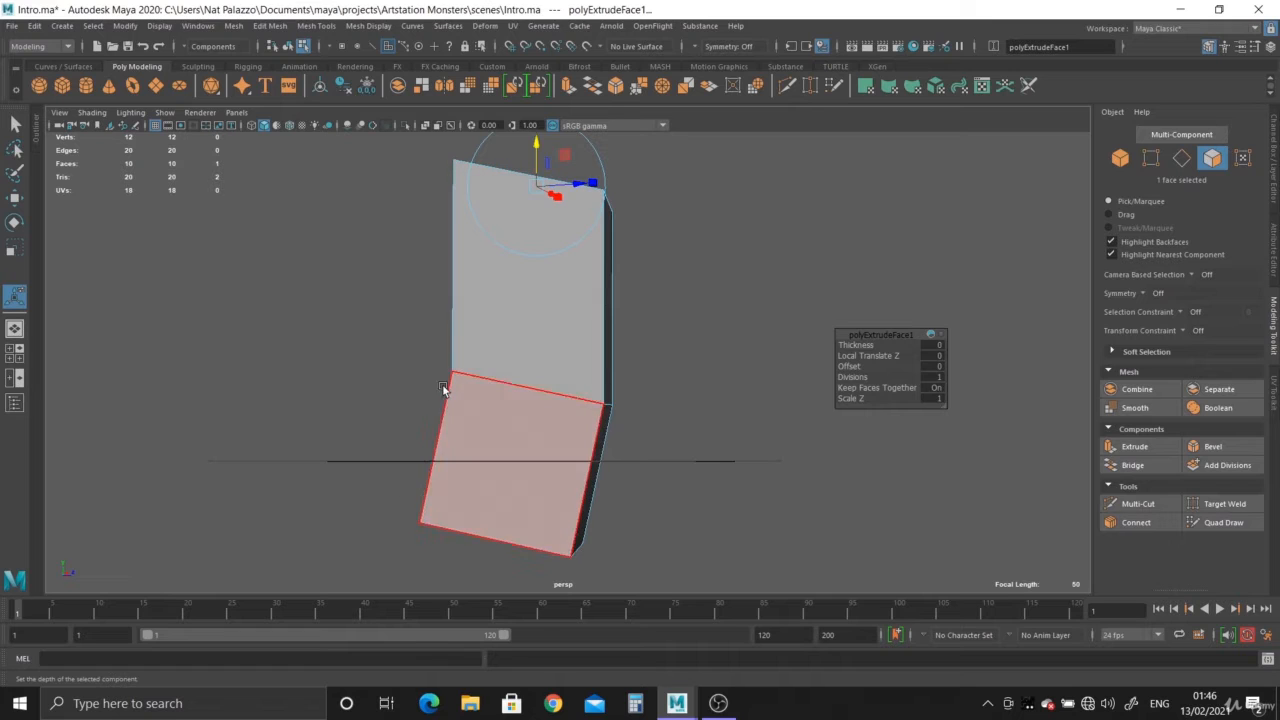
pyautogui.keyDown('alt'); pyautogui.moveTo(608, 484); pyautogui.dragTo(530, 455); pyautogui.keyUp('alt')
# Extrude the top face of the vertical section again, about 12 along its local Z axis, and inspect the bent column.
pyautogui.click(571, 86)
pyautogui.keyDown('alt'); pyautogui.moveTo(708, 457); pyautogui.dragTo(620, 420); pyautogui.keyUp('alt')
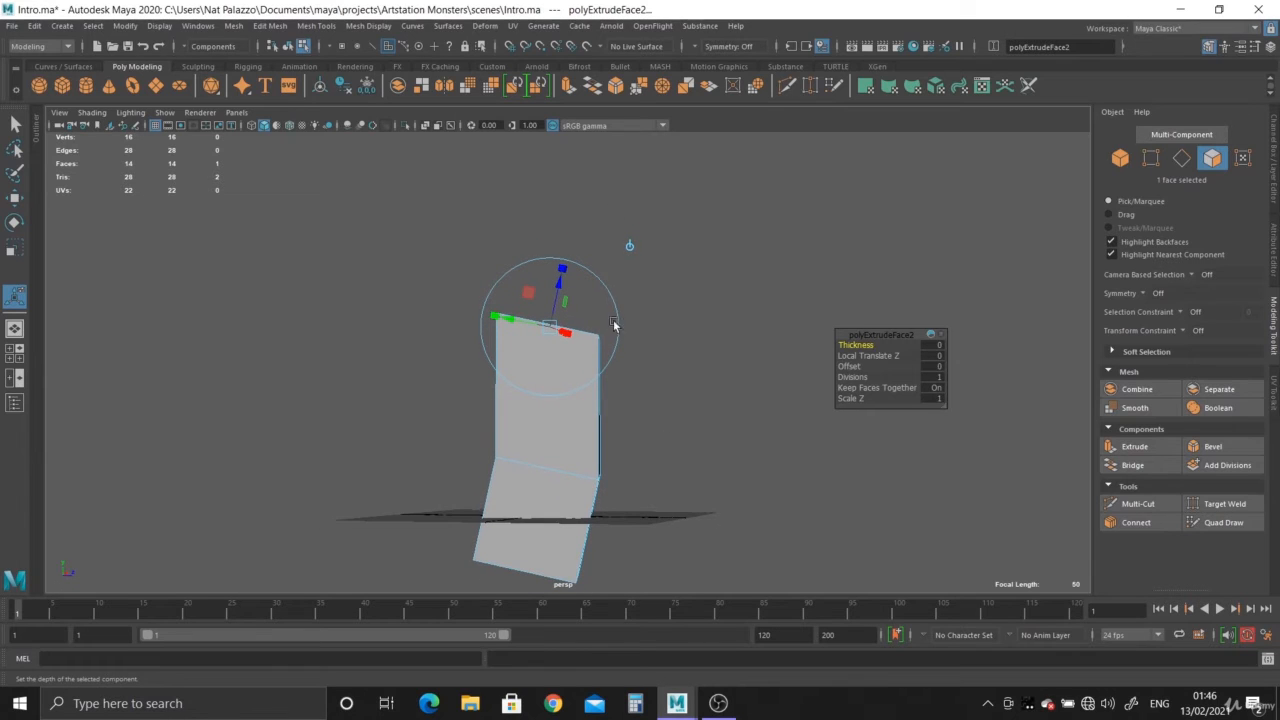
pyautogui.keyDown('alt'); pyautogui.moveTo(614, 324); pyautogui.dragTo(586, 160); pyautogui.keyUp('alt')
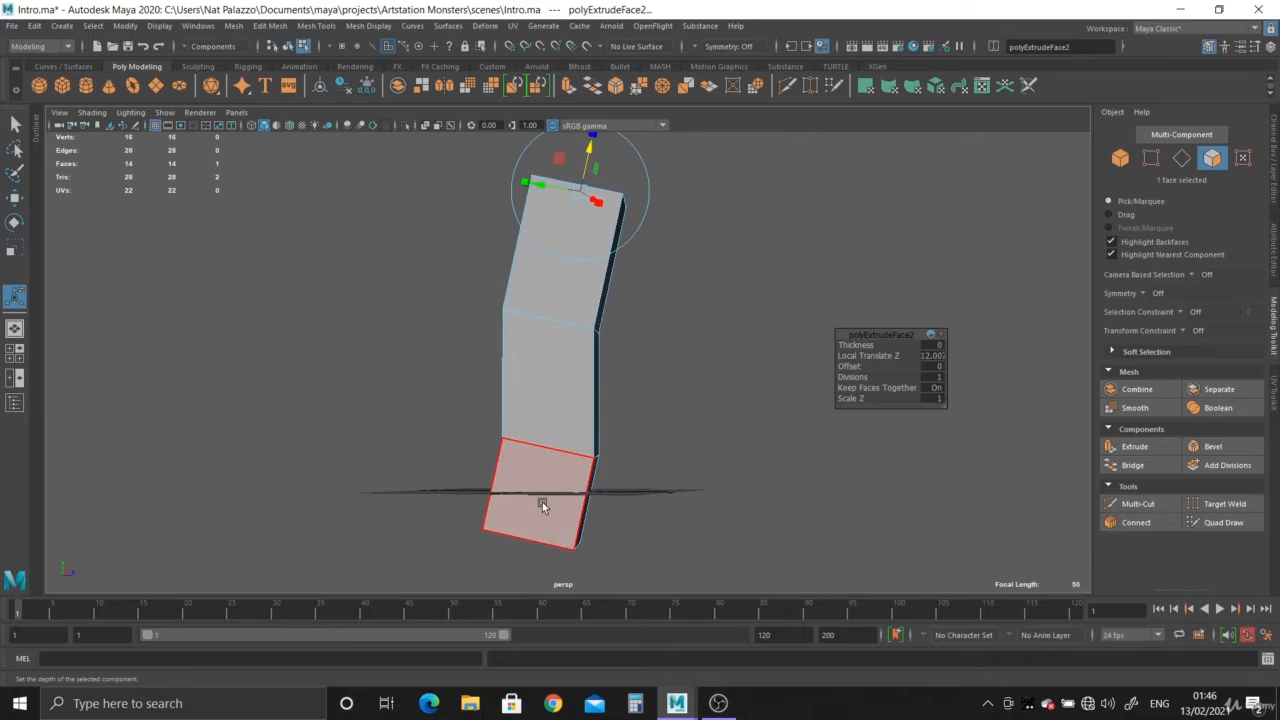
pyautogui.moveTo(570, 485)
pyautogui.keyDown('alt'); pyautogui.mouseDown()
pyautogui.moveTo(560, 400)
pyautogui.moveTo(480, 443)
pyautogui.moveTo(657, 443)
pyautogui.moveTo(498, 447)
pyautogui.moveTo(523, 443)
pyautogui.moveTo(520, 429)
pyautogui.moveTo(553, 491)
pyautogui.moveTo(555, 480)
pyautogui.mouseUp(); pyautogui.keyUp('alt')
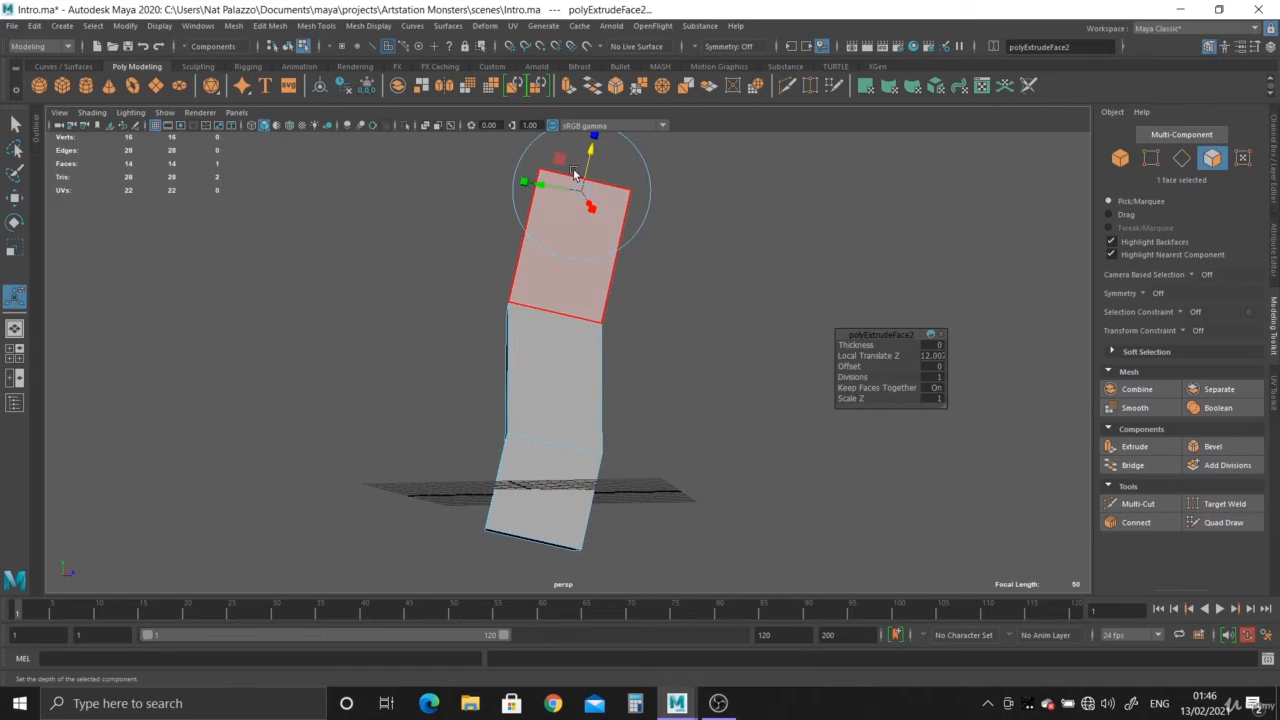
pyautogui.keyDown('alt'); pyautogui.moveTo(580, 243); pyautogui.dragTo(623, 449); pyautogui.keyUp('alt')
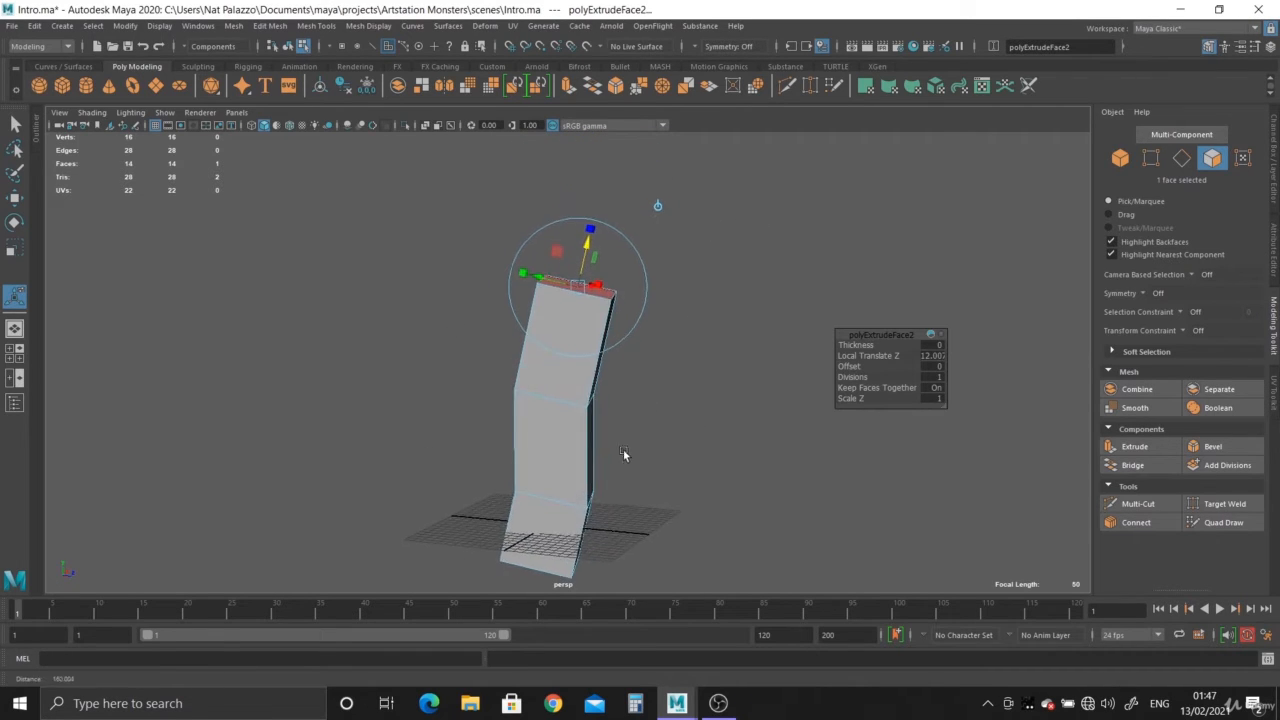
# Toggle the extrude manipulator to world axes and back to the face's local axes.
pyautogui.keyDown('alt'); pyautogui.moveTo(516, 388); pyautogui.dragTo(642, 336); pyautogui.keyUp('alt')
pyautogui.click(658, 192)
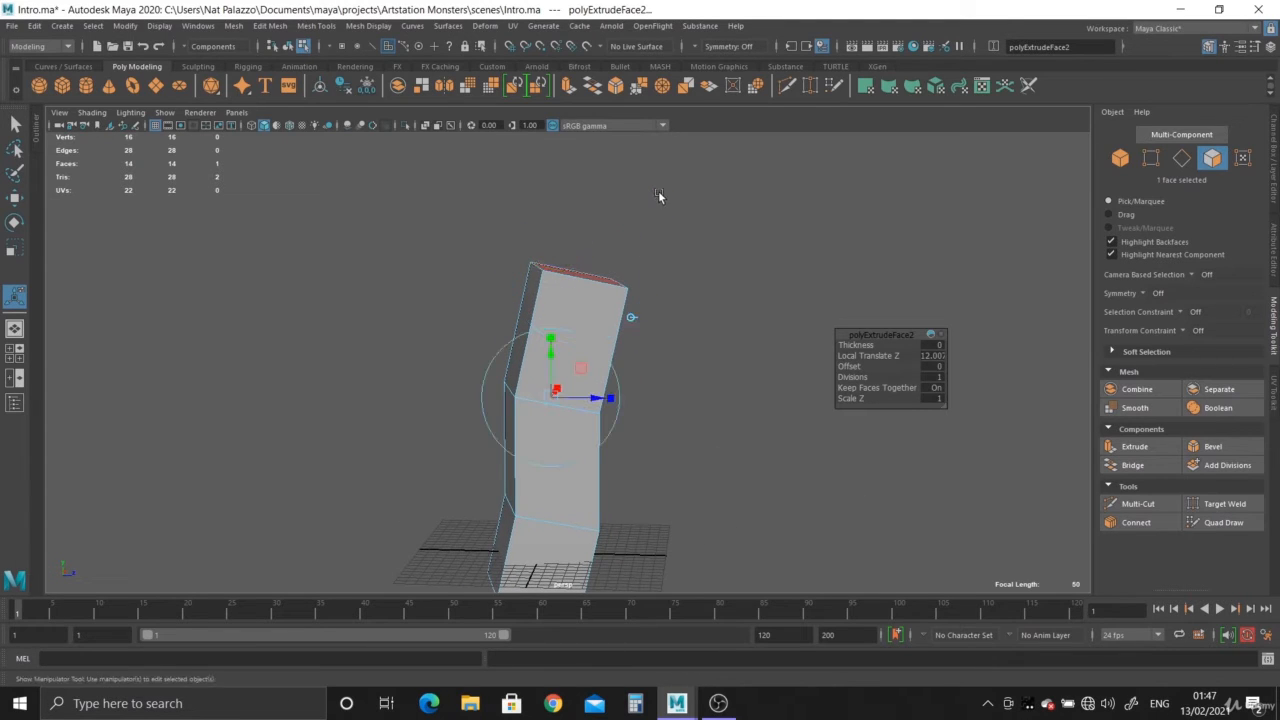
pyautogui.click(633, 318)
pyautogui.keyDown('alt'); pyautogui.moveTo(653, 380); pyautogui.dragTo(600, 423); pyautogui.keyUp('alt')
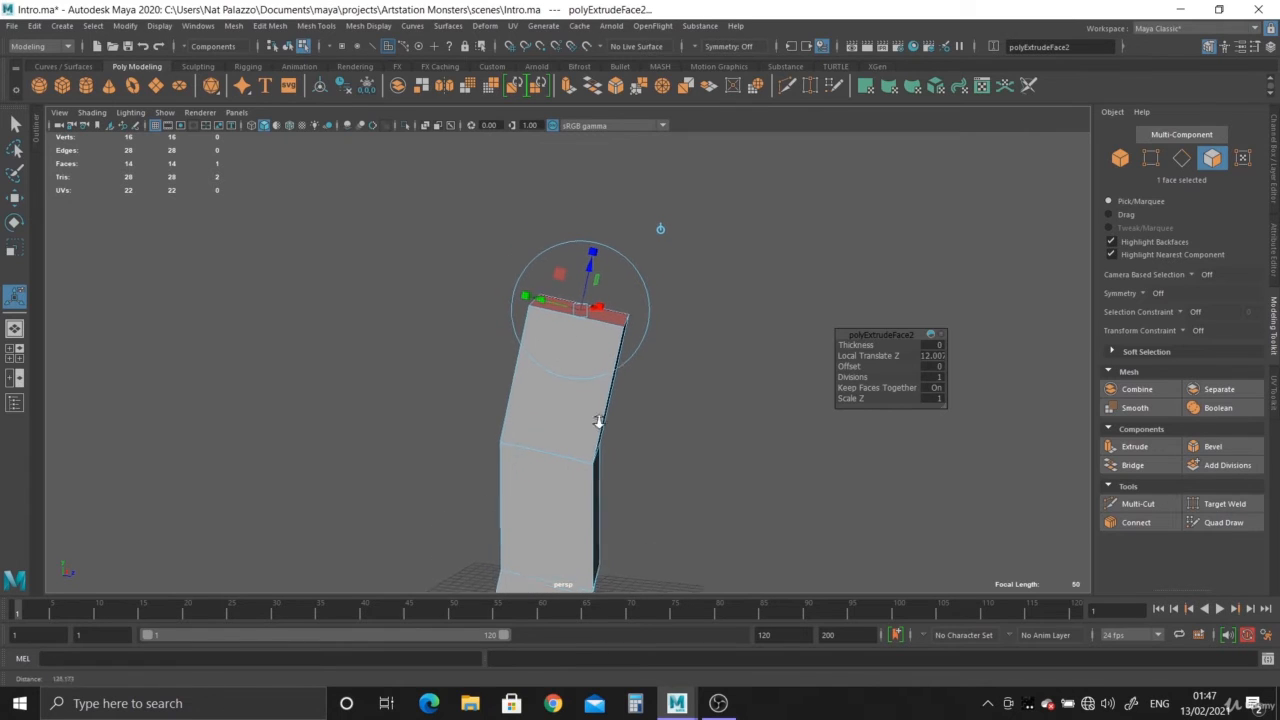
# Extrude the column's top face a third time, undo a local pull of about 12.6, and pull the face straight up along the world axis.
pyautogui.click(567, 86)
pyautogui.keyDown('alt'); pyautogui.moveTo(718, 374); pyautogui.dragTo(612, 212); pyautogui.keyUp('alt')
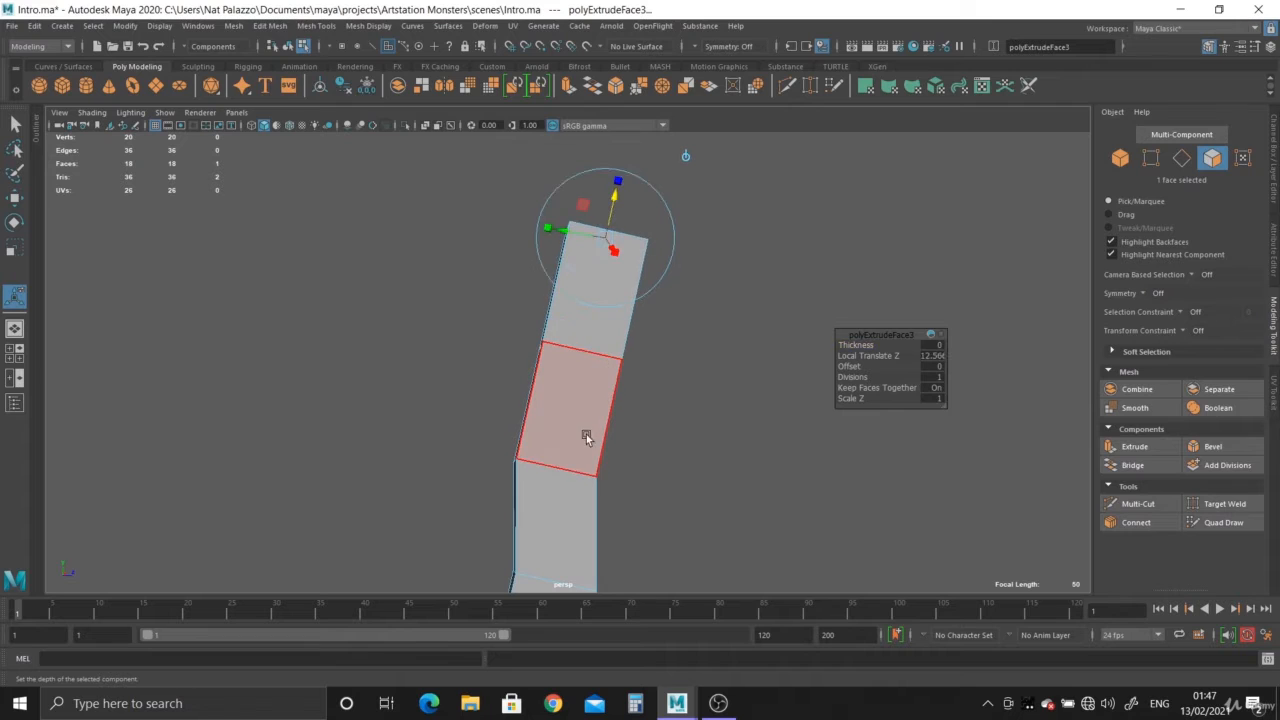
pyautogui.hotkey('ctrl', 'z')
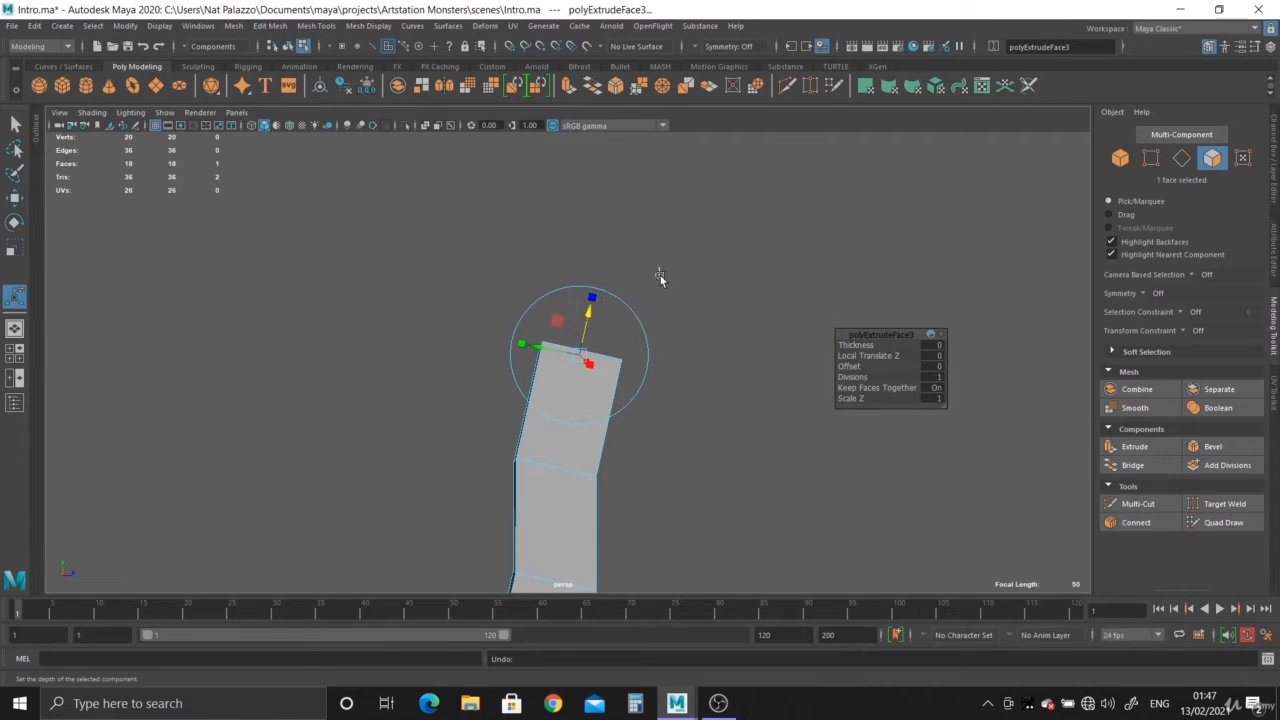
pyautogui.moveTo(577, 296); pyautogui.dragTo(567, 110)
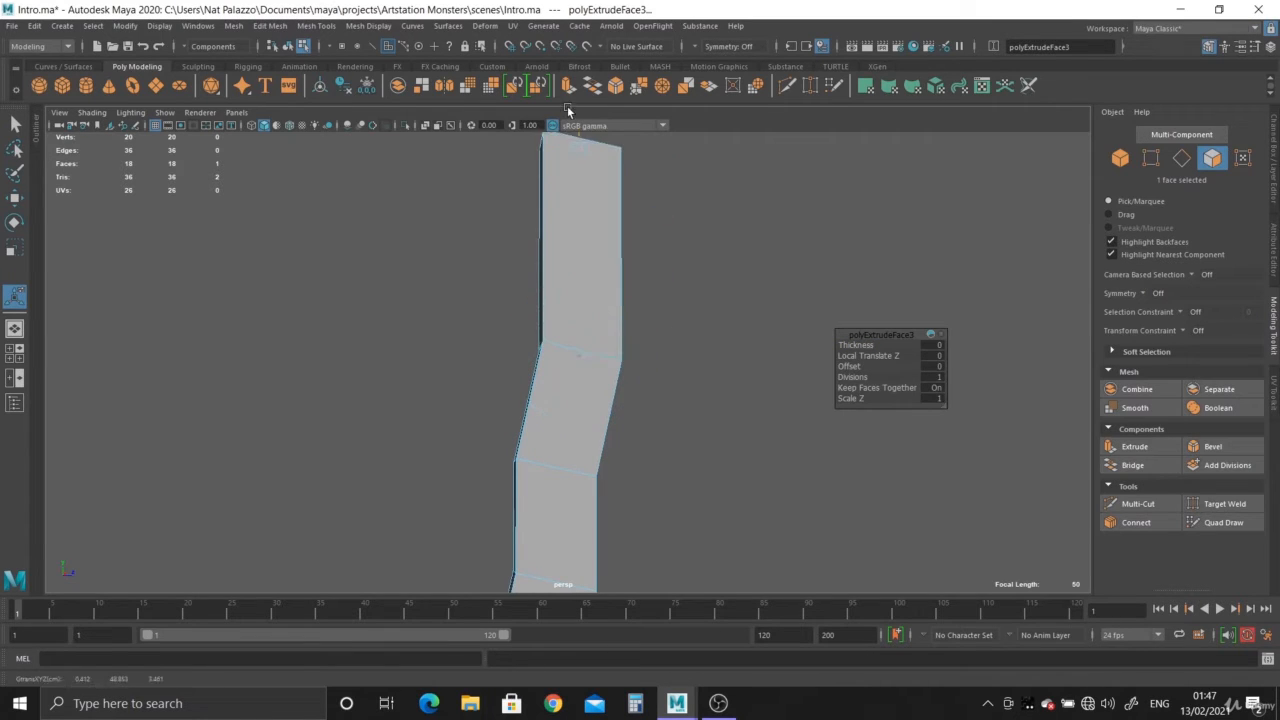
# Move the extrude settings box closer to the column's top face.
pyautogui.keyDown('alt'); pyautogui.moveTo(756, 471); pyautogui.dragTo(728, 509, button='right'); pyautogui.keyUp('alt')
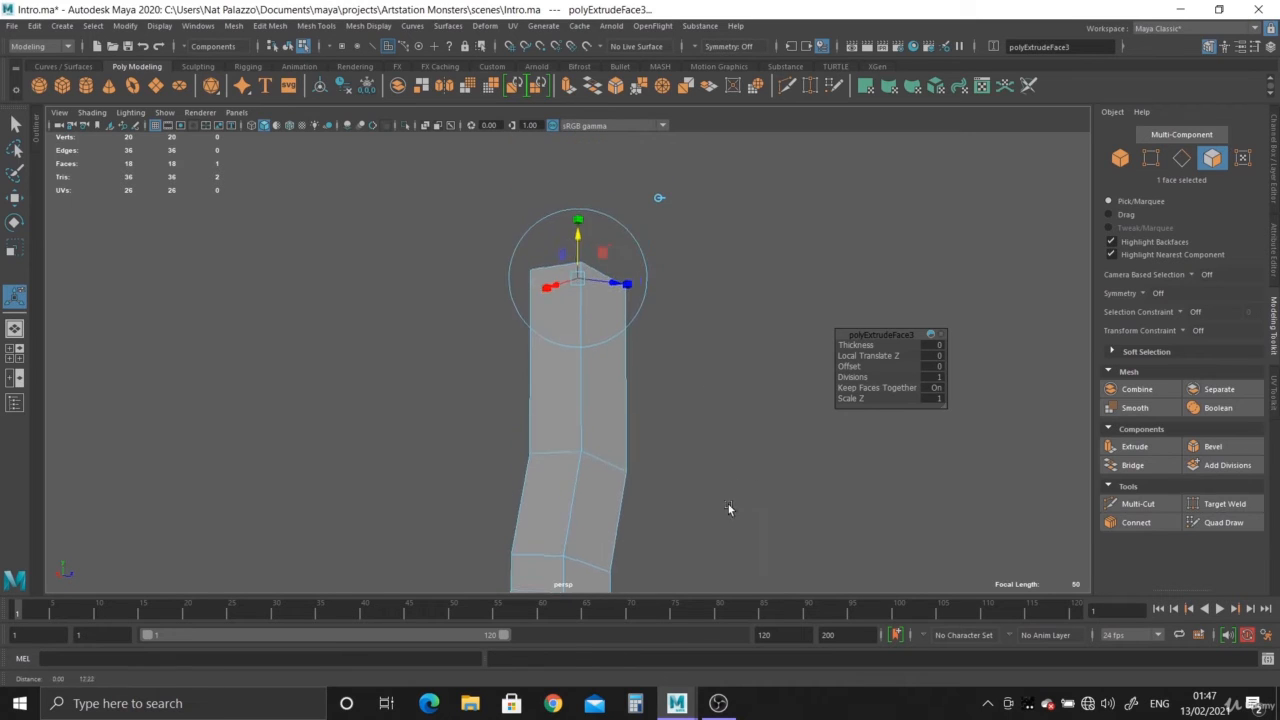
pyautogui.keyDown('alt'); pyautogui.moveTo(728, 504); pyautogui.dragTo(640, 290); pyautogui.keyUp('alt')
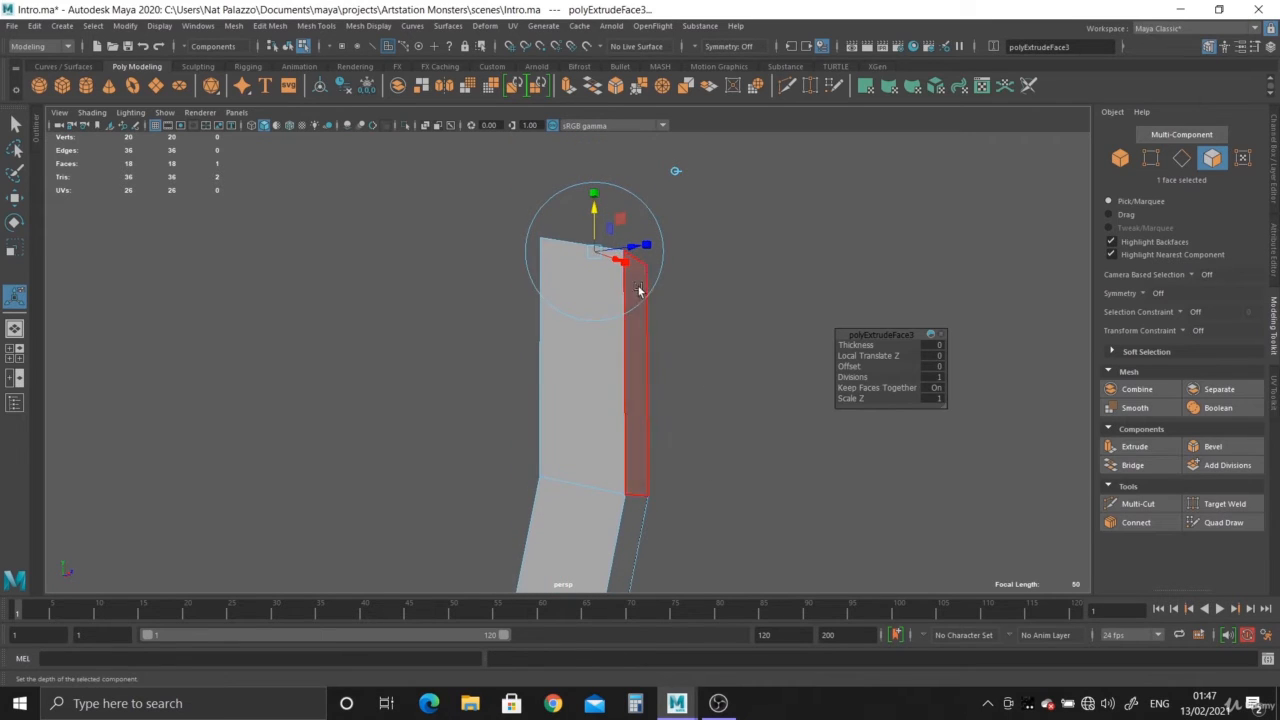
pyautogui.keyDown('alt'); pyautogui.moveTo(758, 355); pyautogui.dragTo(765, 400); pyautogui.keyUp('alt')
pyautogui.moveTo(877, 337); pyautogui.dragTo(813, 260)
pyautogui.keyDown('alt'); pyautogui.moveTo(742, 335); pyautogui.dragTo(770, 320); pyautogui.keyUp('alt')
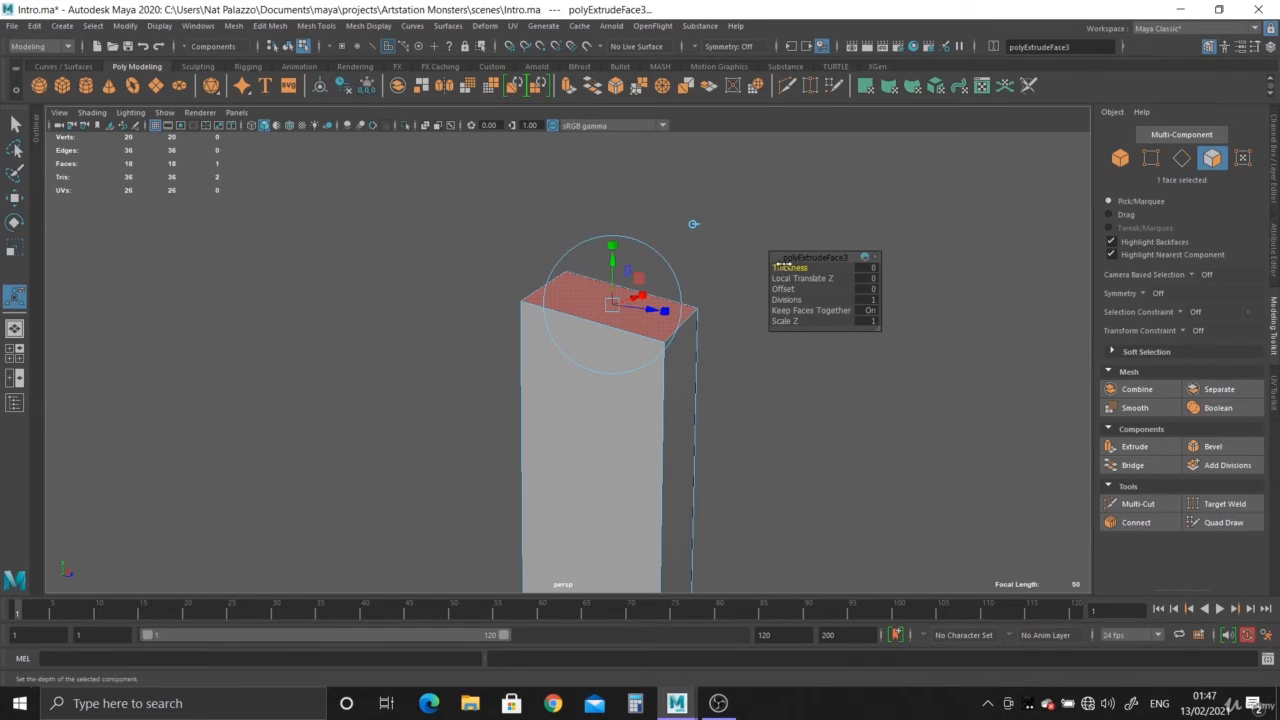
# Set the Thickness of the column's top-face extrusion to 8.9.
pyautogui.click(797, 278)
pyautogui.click(789, 300)
pyautogui.click(789, 267)
pyautogui.moveTo(790, 267); pyautogui.dragTo(798, 268, button='middle')
pyautogui.scroll(-5, 583, 363)
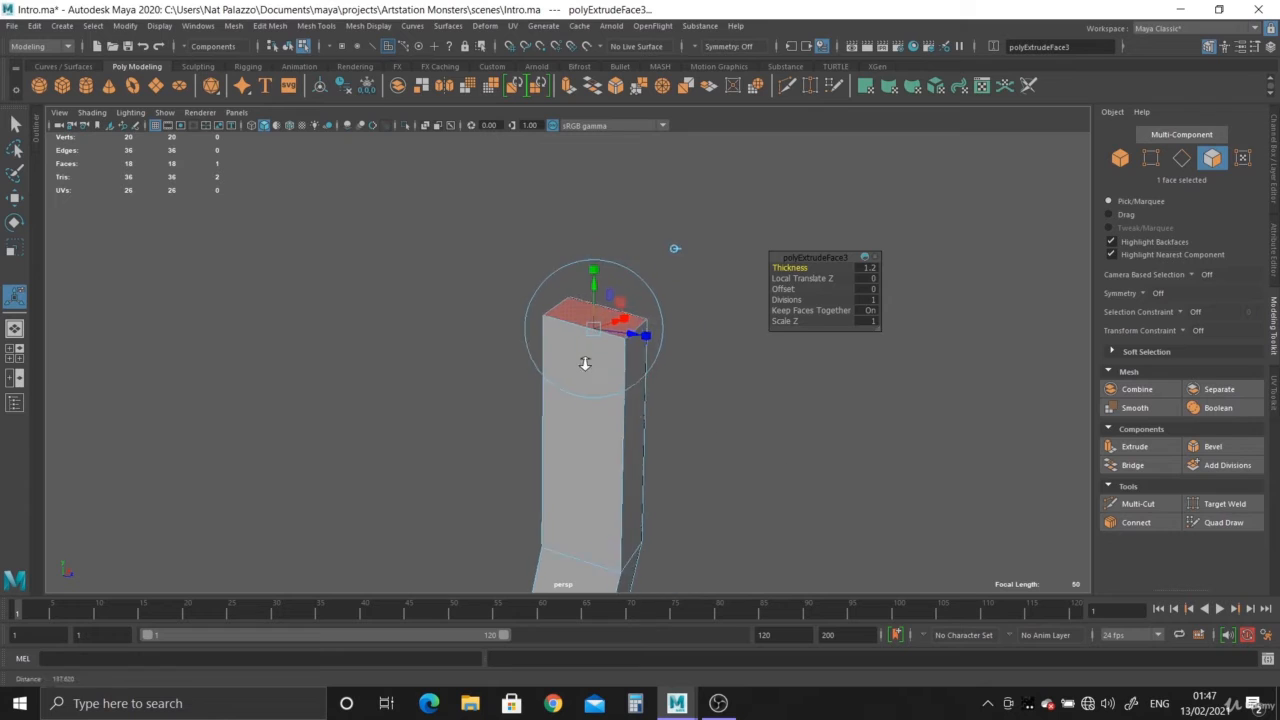
pyautogui.keyDown('alt'); pyautogui.moveTo(640, 470); pyautogui.dragTo(649, 373, button='middle'); pyautogui.keyUp('alt')
pyautogui.scroll(-1, 649, 373)
pyautogui.moveTo(790, 268); pyautogui.dragTo(757, 450, button='middle')
pyautogui.scroll(4, 760, 354)
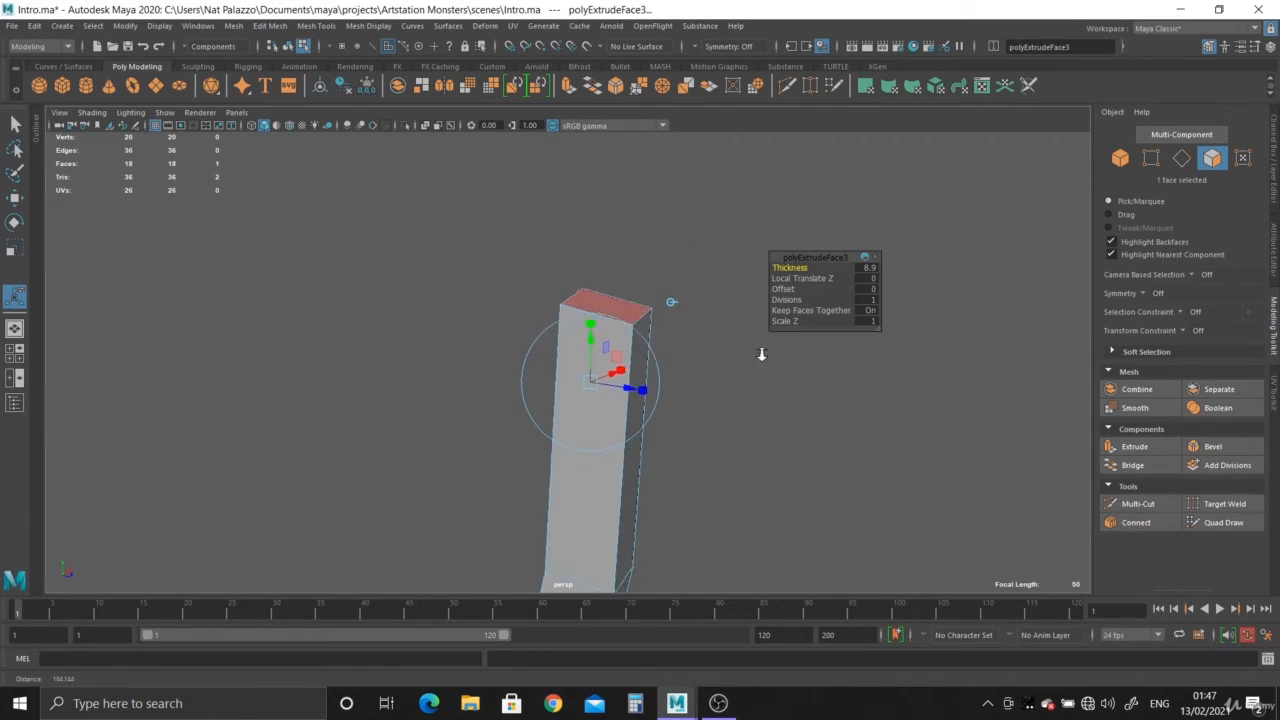
# Set the top extrusion's Local Translate Z to 3.3, Offset to -7.6 and Divisions to 4 to form a flared section.
pyautogui.click(800, 278)
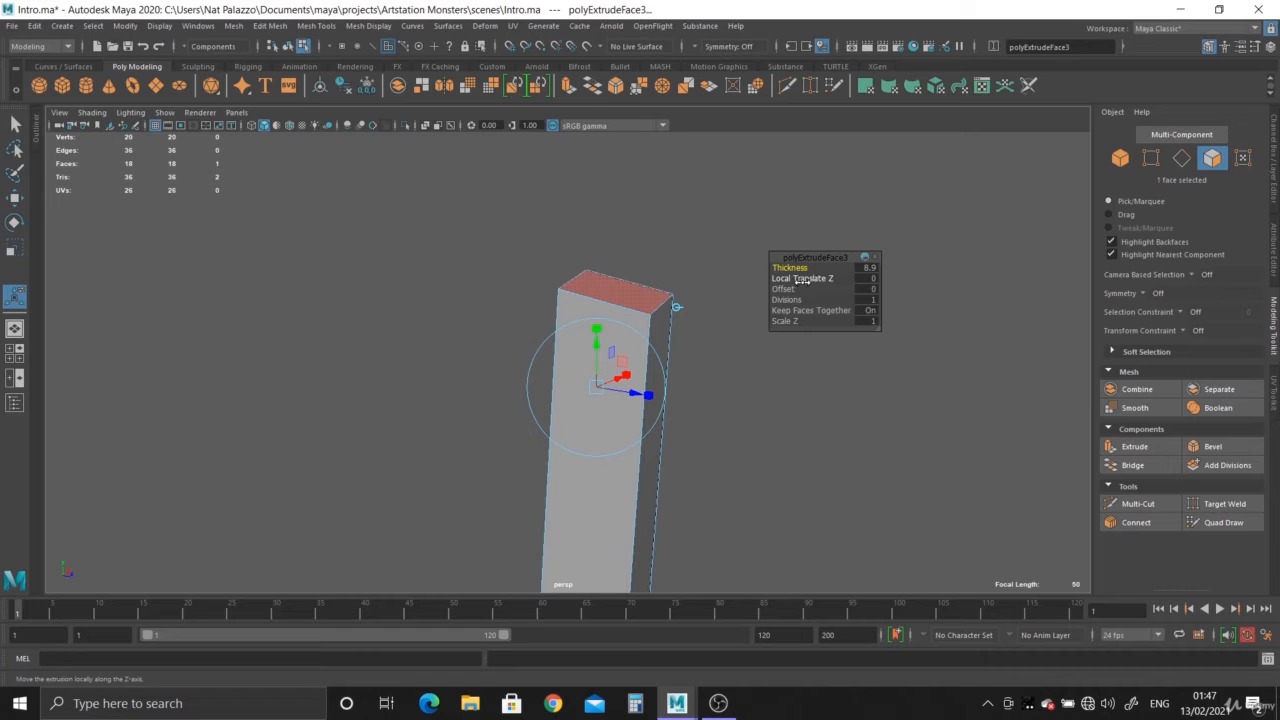
pyautogui.moveTo(800, 278); pyautogui.dragTo(860, 278, button='middle')
pyautogui.moveTo(829, 278); pyautogui.dragTo(732, 335)
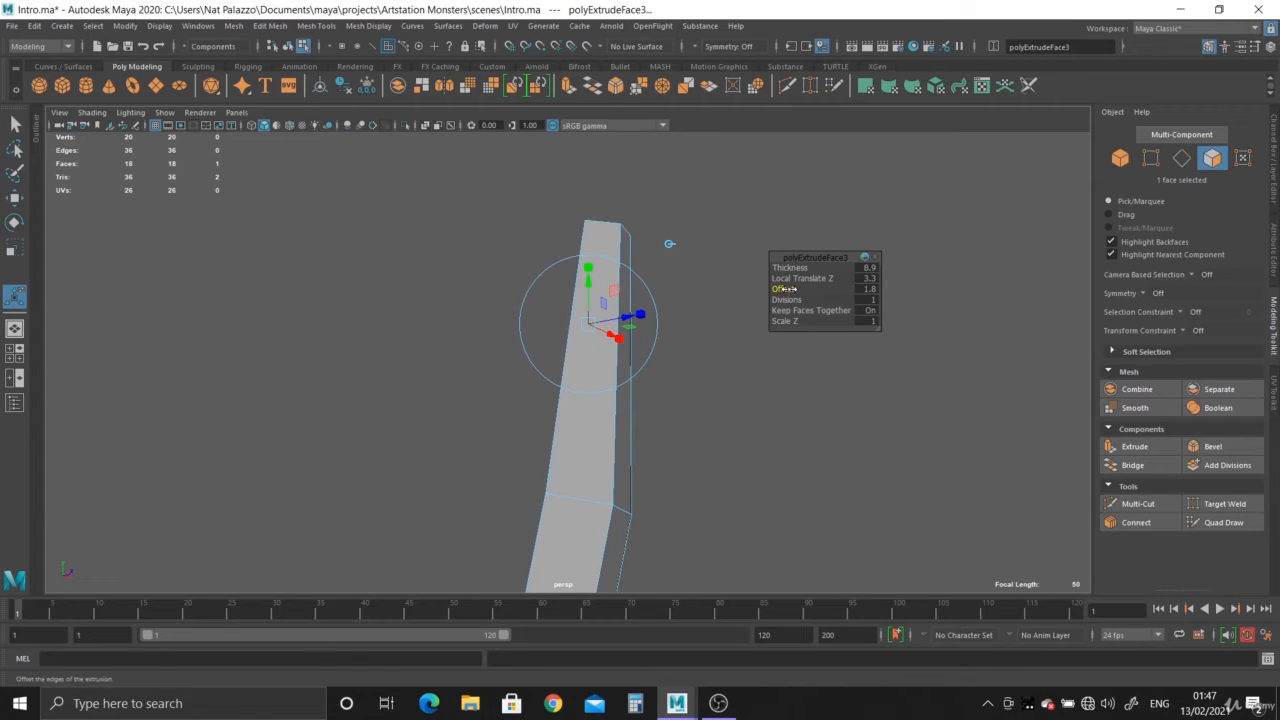
pyautogui.moveTo(786, 289)
pyautogui.mouseDown()
pyautogui.moveTo(695, 288)
pyautogui.moveTo(840, 300)
pyautogui.moveTo(767, 310)
pyautogui.moveTo(817, 327)
pyautogui.moveTo(726, 316)
pyautogui.moveTo(773, 343)
pyautogui.moveTo(803, 299)
pyautogui.mouseUp()
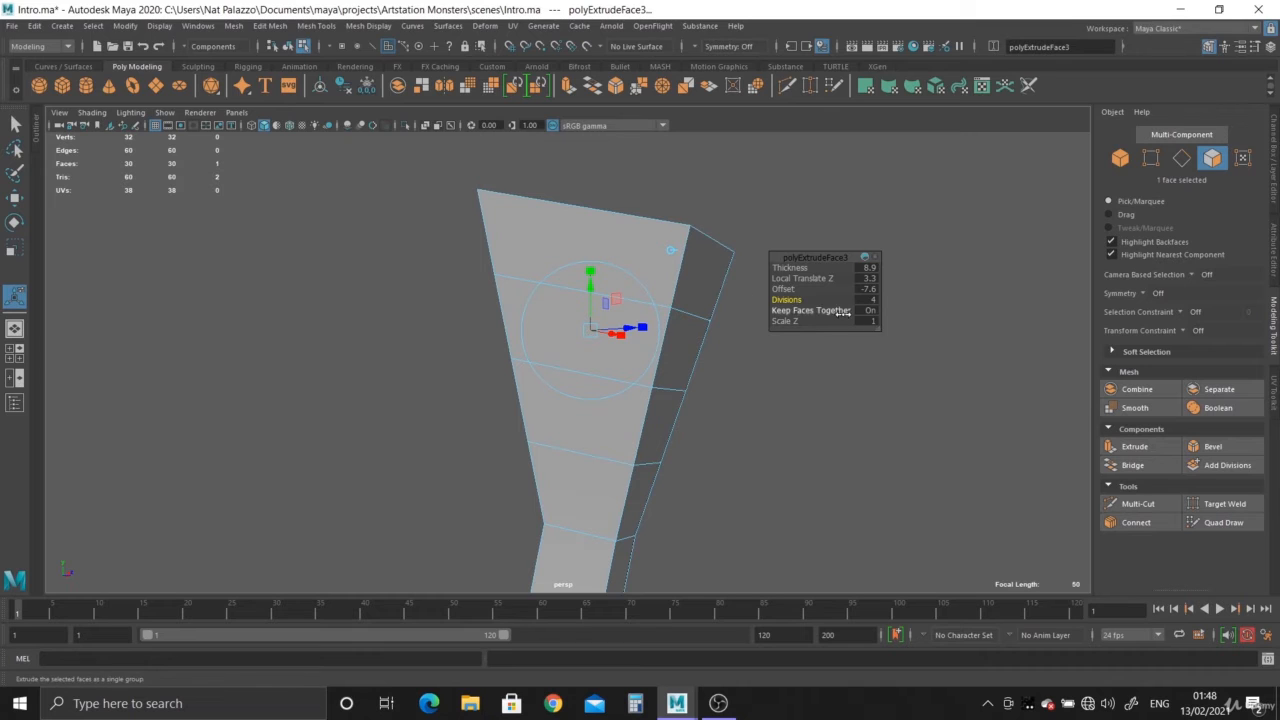
# Try increasing the flared extrusion's Scale Z, inspect the widened top face, and undo the change.
pyautogui.scroll(-1, 798, 384)
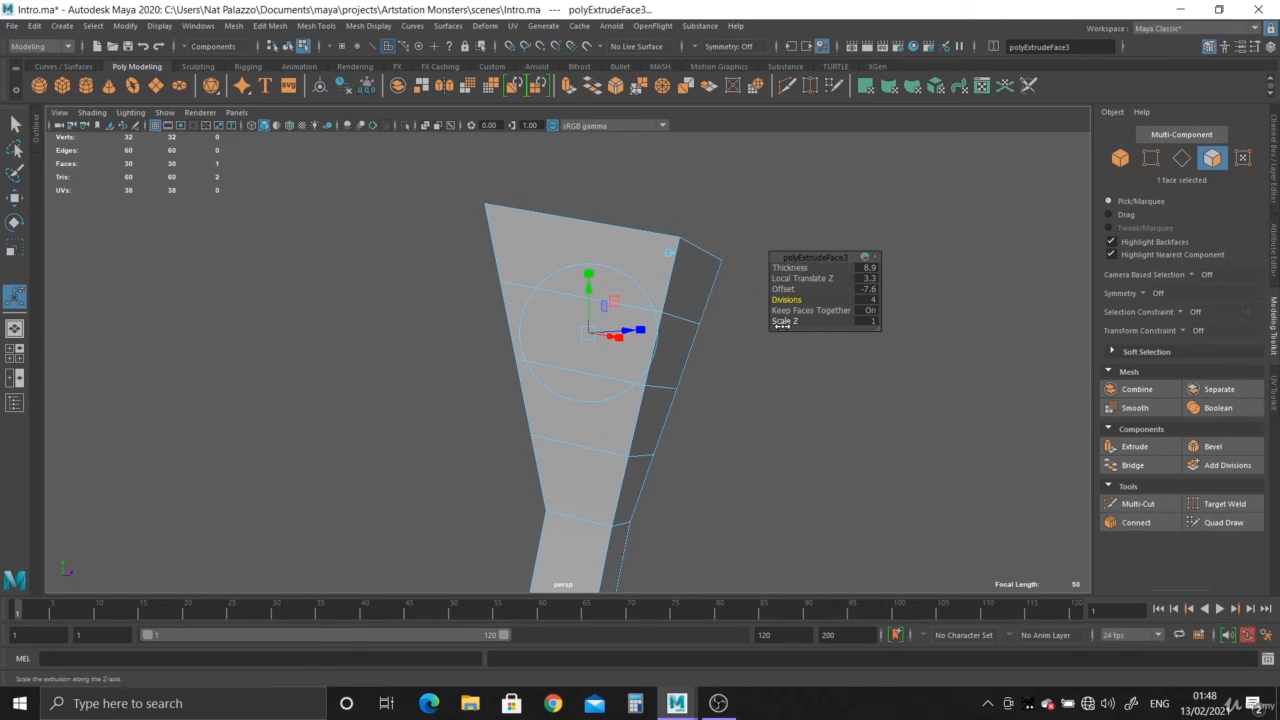
pyautogui.moveTo(783, 321); pyautogui.dragTo(845, 323, button='middle')
pyautogui.keyDown('alt'); pyautogui.moveTo(845, 323); pyautogui.dragTo(537, 392); pyautogui.keyUp('alt')
pyautogui.moveTo(786, 321)
pyautogui.mouseDown(button='middle')
pyautogui.moveTo(806, 321)
pyautogui.moveTo(757, 320)
pyautogui.moveTo(790, 321)
pyautogui.mouseUp(button='middle')
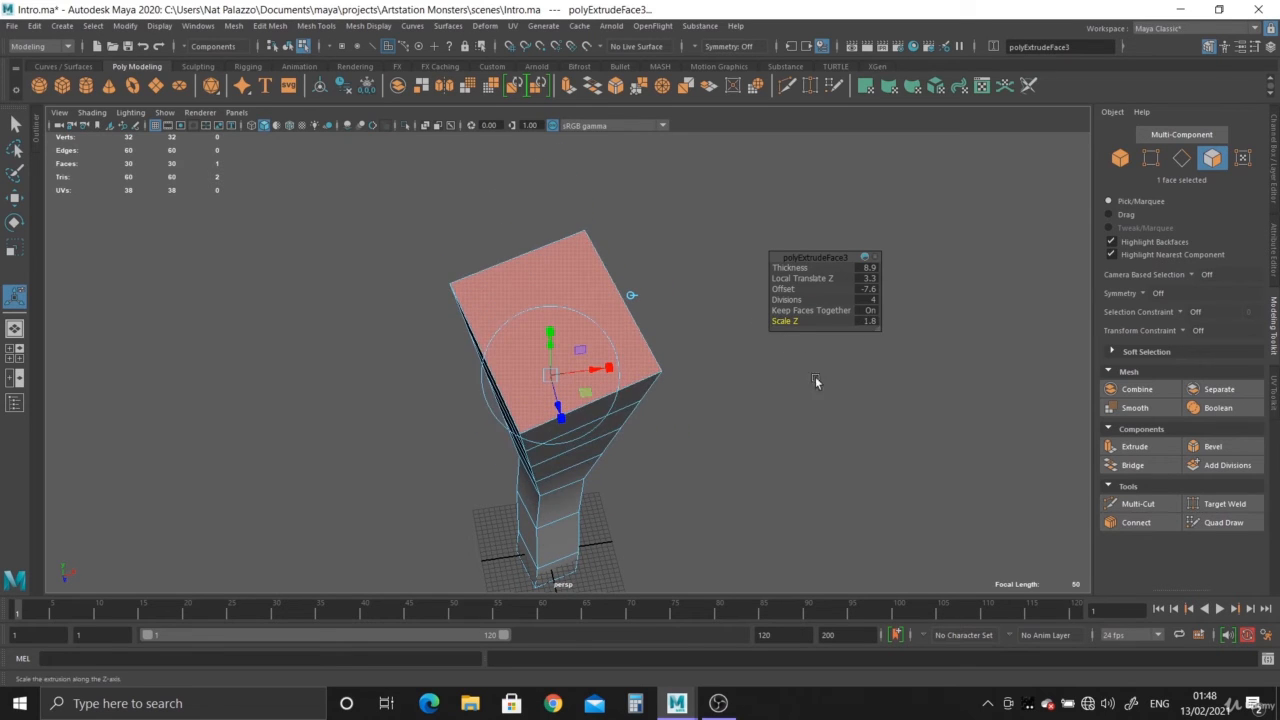
pyautogui.keyDown('alt'); pyautogui.moveTo(727, 426); pyautogui.dragTo(866, 347); pyautogui.keyUp('alt')
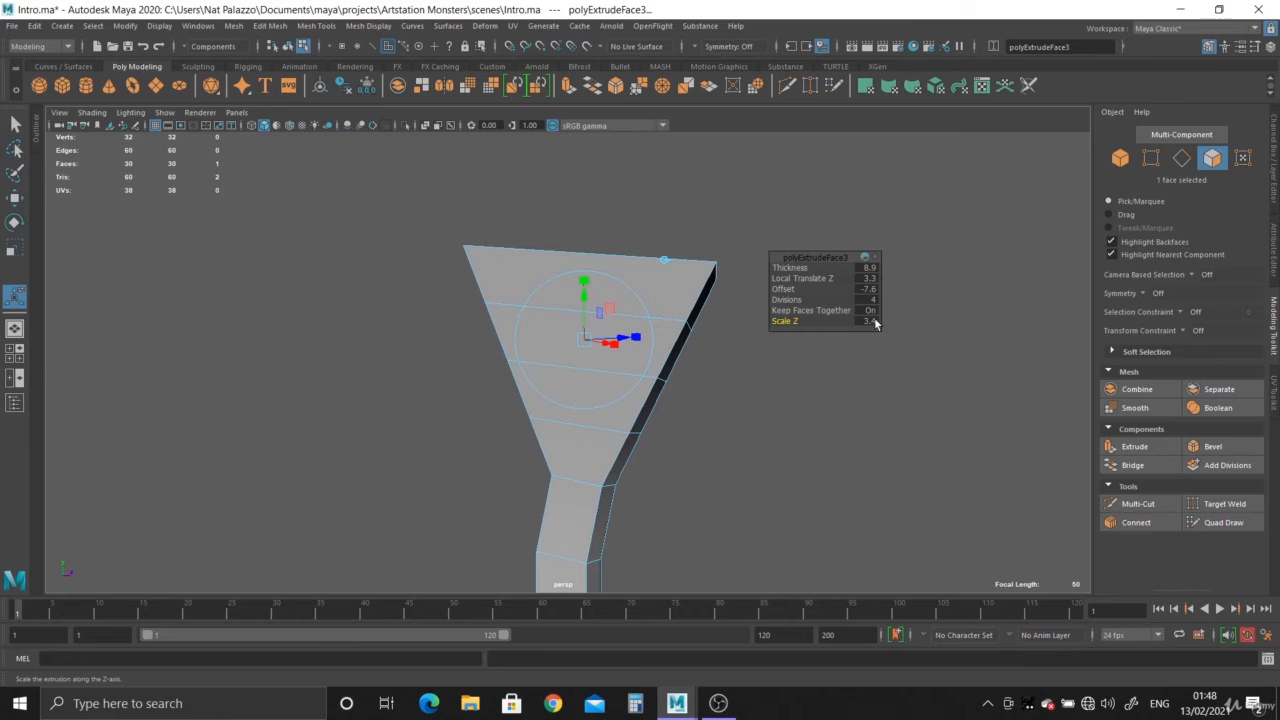
pyautogui.hotkey('ctrl', 'z')
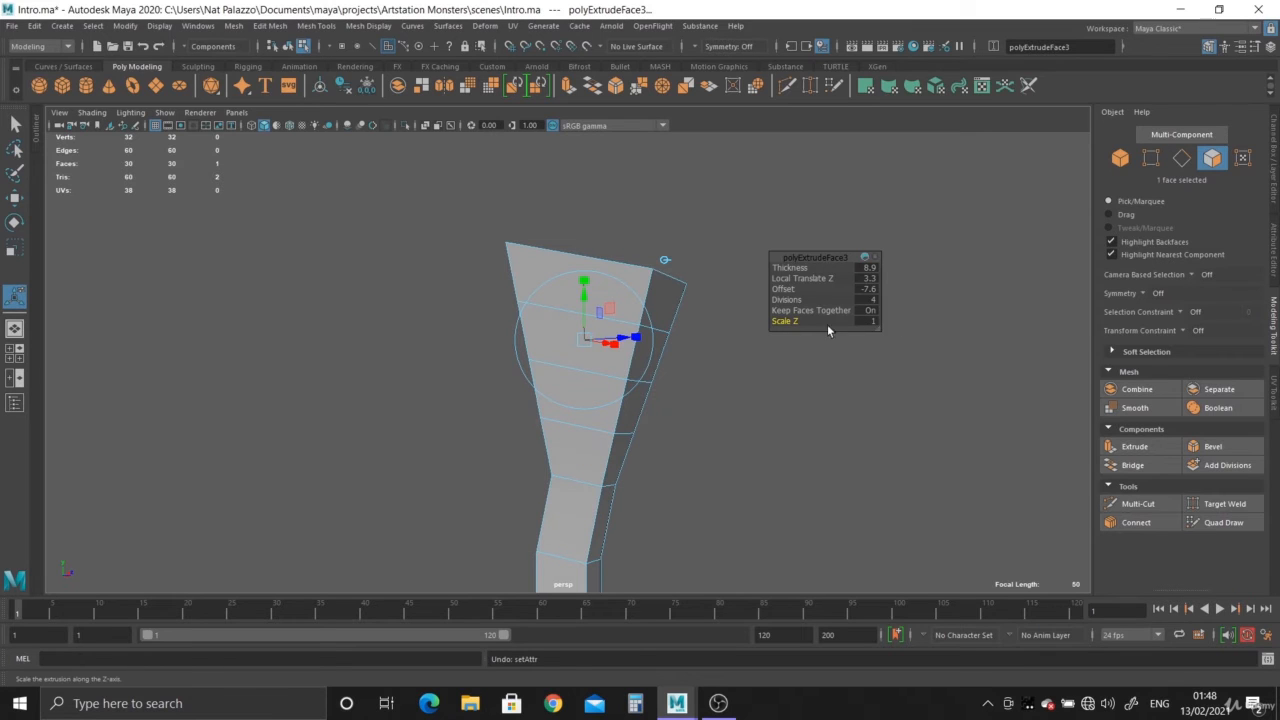
pyautogui.moveTo(811, 374)
pyautogui.keyDown('alt'); pyautogui.mouseDown()
pyautogui.moveTo(860, 423)
pyautogui.moveTo(786, 417)
pyautogui.moveTo(800, 437)
pyautogui.moveTo(806, 351)
pyautogui.mouseUp(); pyautogui.keyUp('alt')
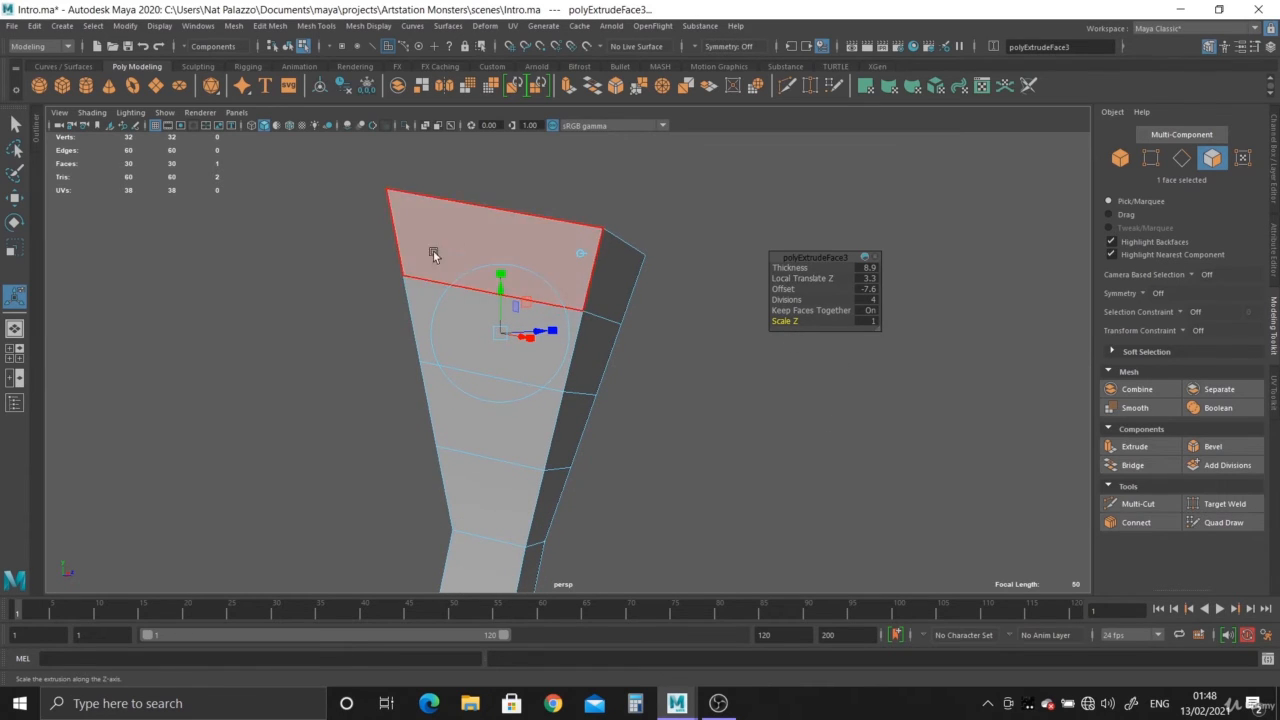
# Increase the flared extrusion's Divisions to 8.
pyautogui.keyDown('alt'); pyautogui.moveTo(560, 310); pyautogui.dragTo(543, 281); pyautogui.keyUp('alt')
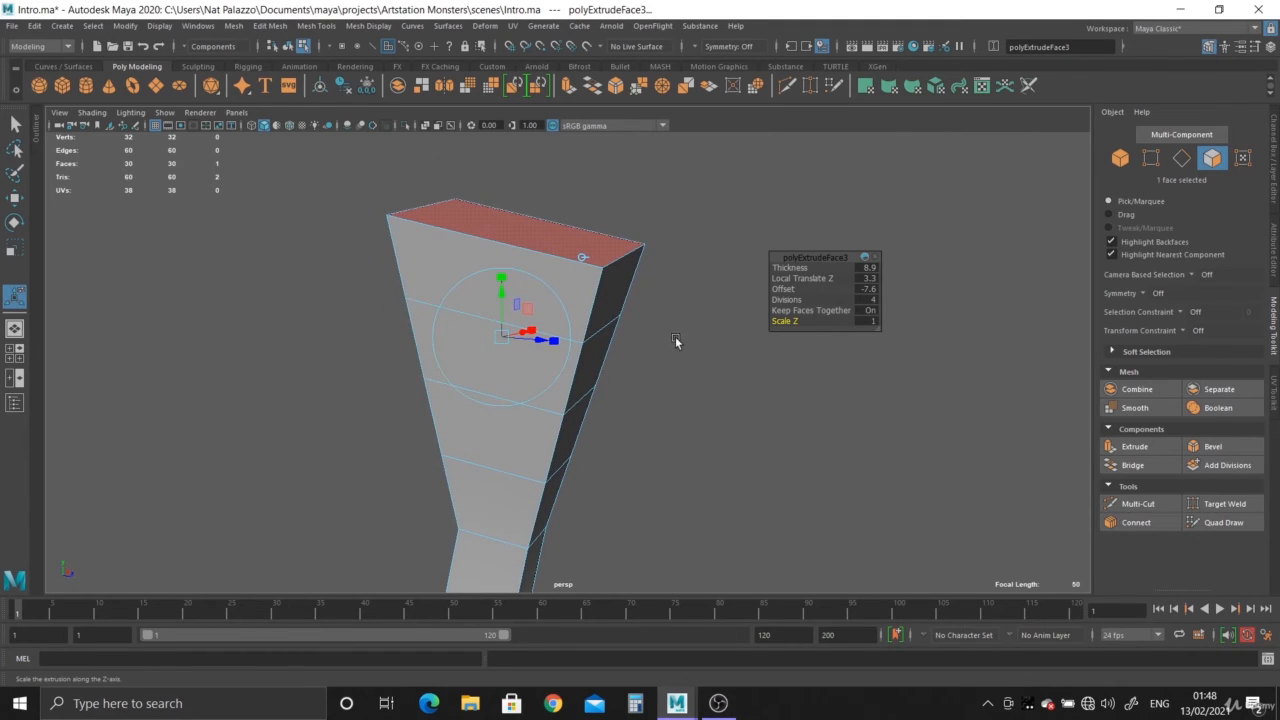
pyautogui.click(781, 299)
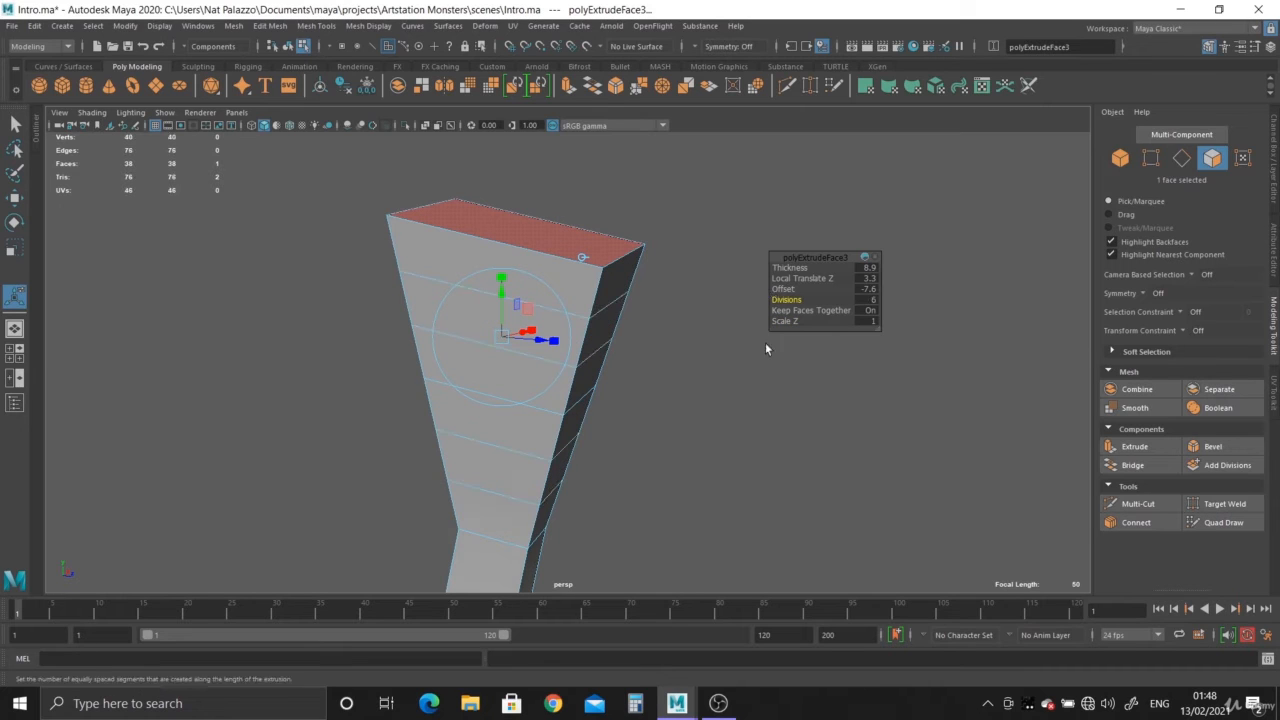
pyautogui.moveTo(780, 299)
pyautogui.mouseDown(button='middle')
pyautogui.moveTo(737, 366)
pyautogui.moveTo(784, 300)
pyautogui.mouseUp(button='middle')
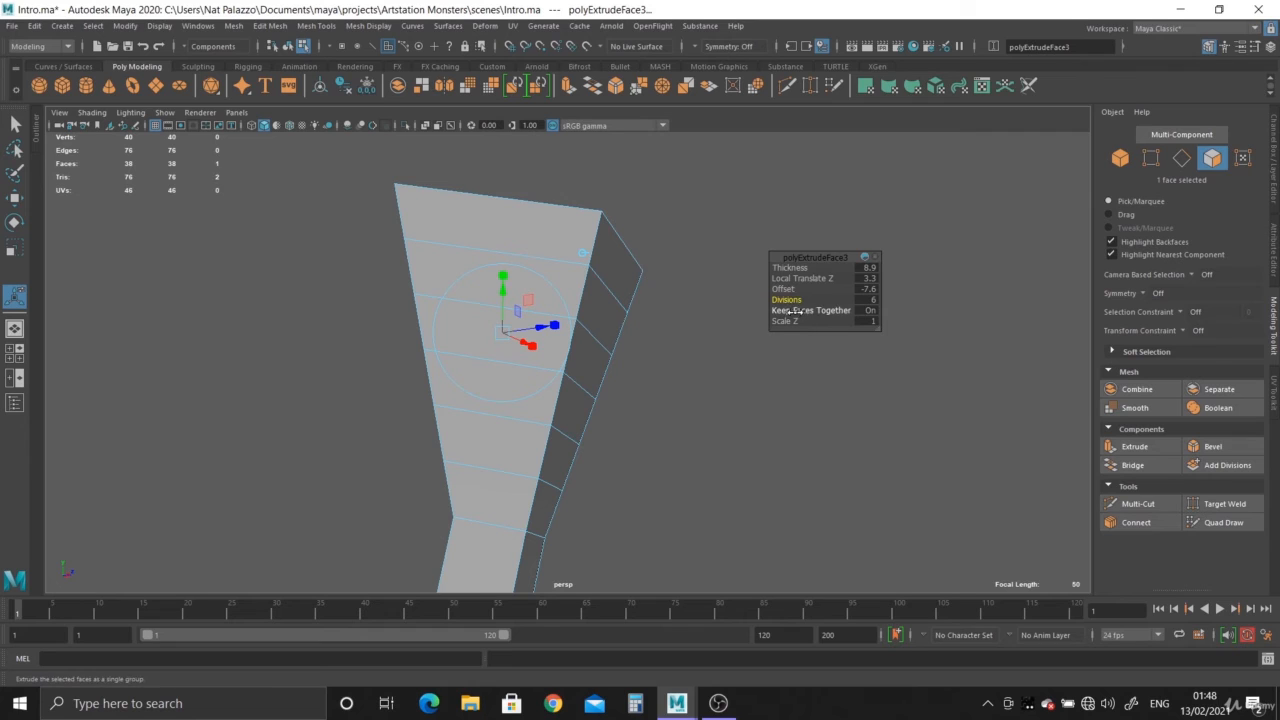
pyautogui.moveTo(779, 298); pyautogui.dragTo(795, 302, button='middle')
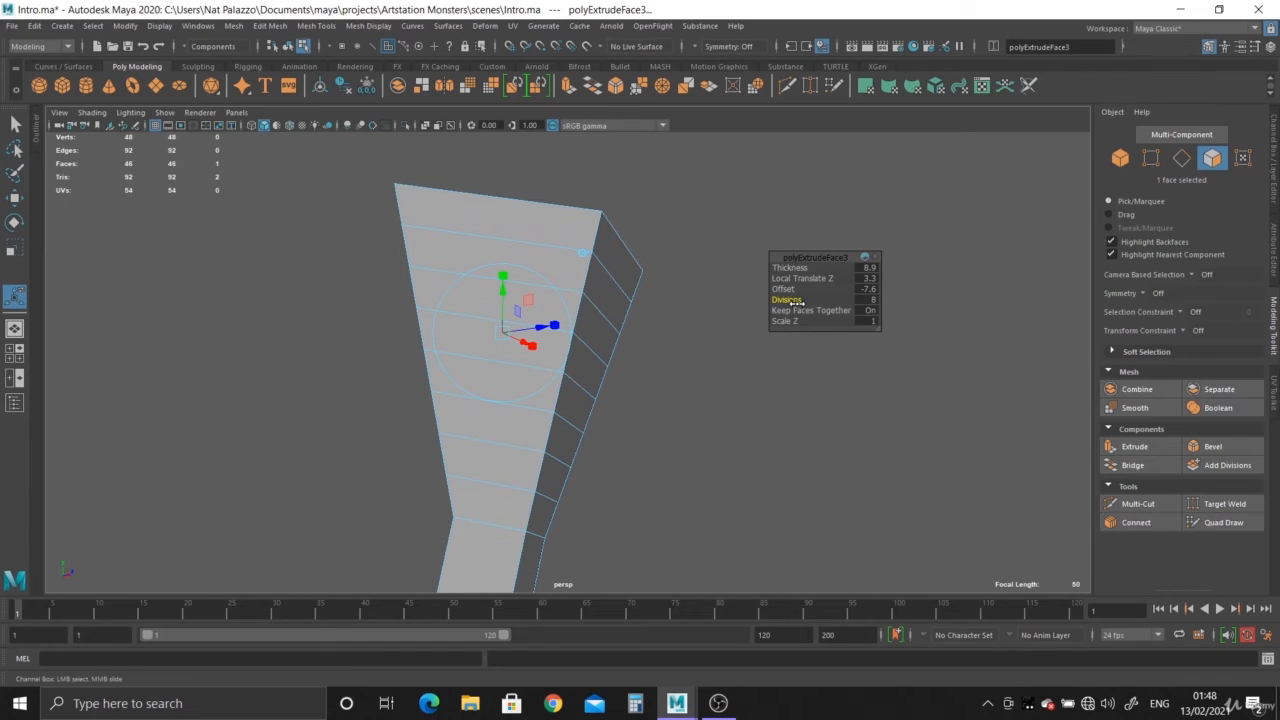
pyautogui.keyDown('alt'); pyautogui.moveTo(894, 423); pyautogui.dragTo(837, 417); pyautogui.keyUp('alt')
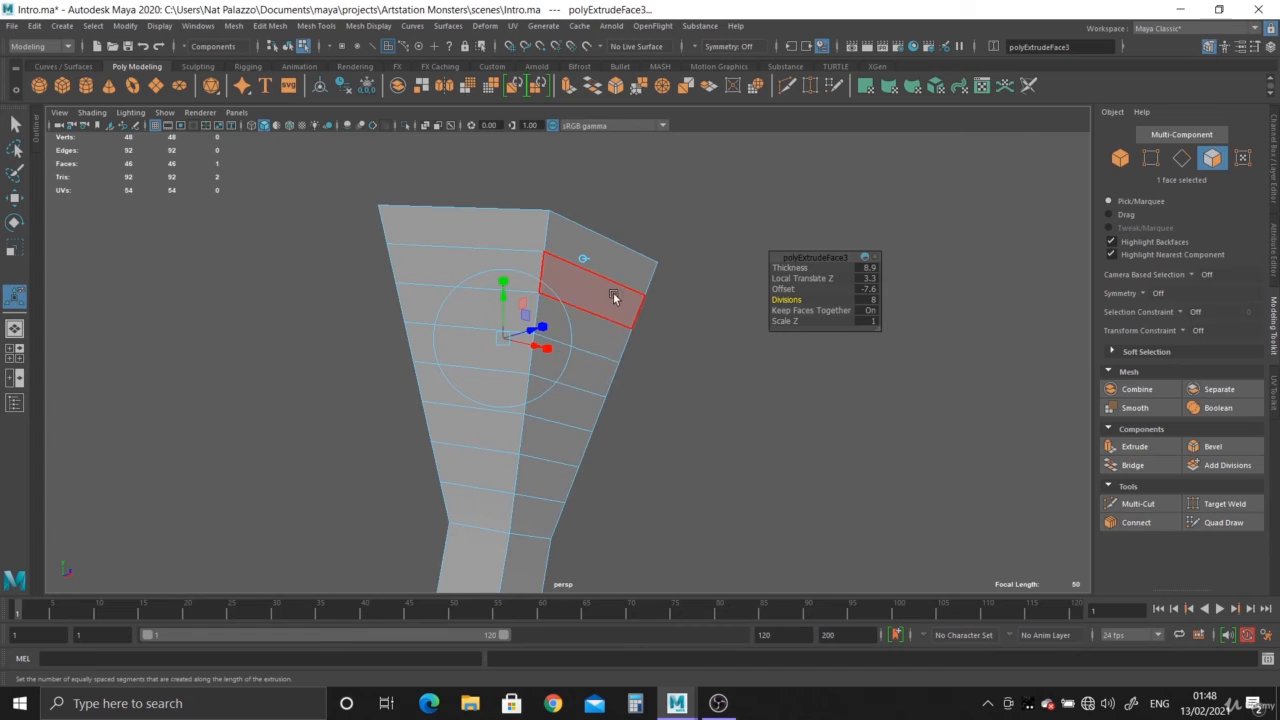
# Leave the extrude tool and select the six uppermost faces on the narrow side of the flared section in face mode.
pyautogui.press('F8')
pyautogui.keyDown('alt'); pyautogui.moveTo(671, 249); pyautogui.dragTo(568, 341); pyautogui.keyUp('alt')
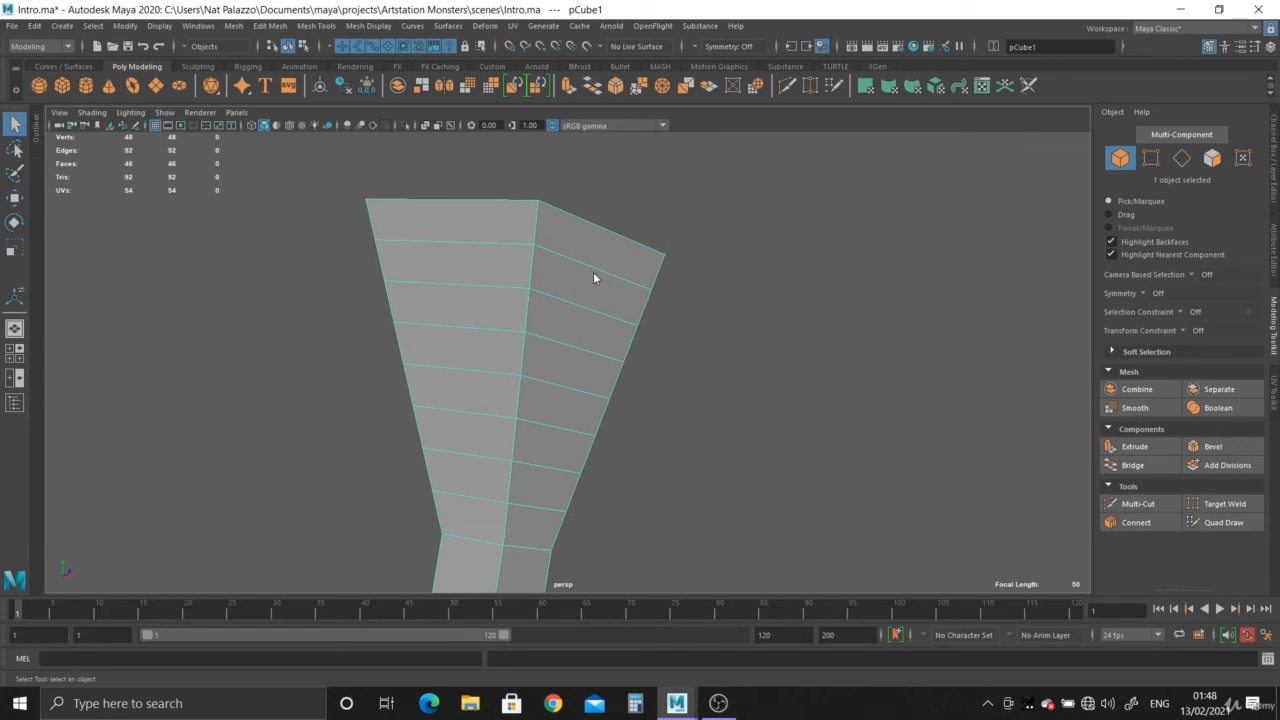
pyautogui.moveTo(593, 272); pyautogui.dragTo(596, 309, button='right')
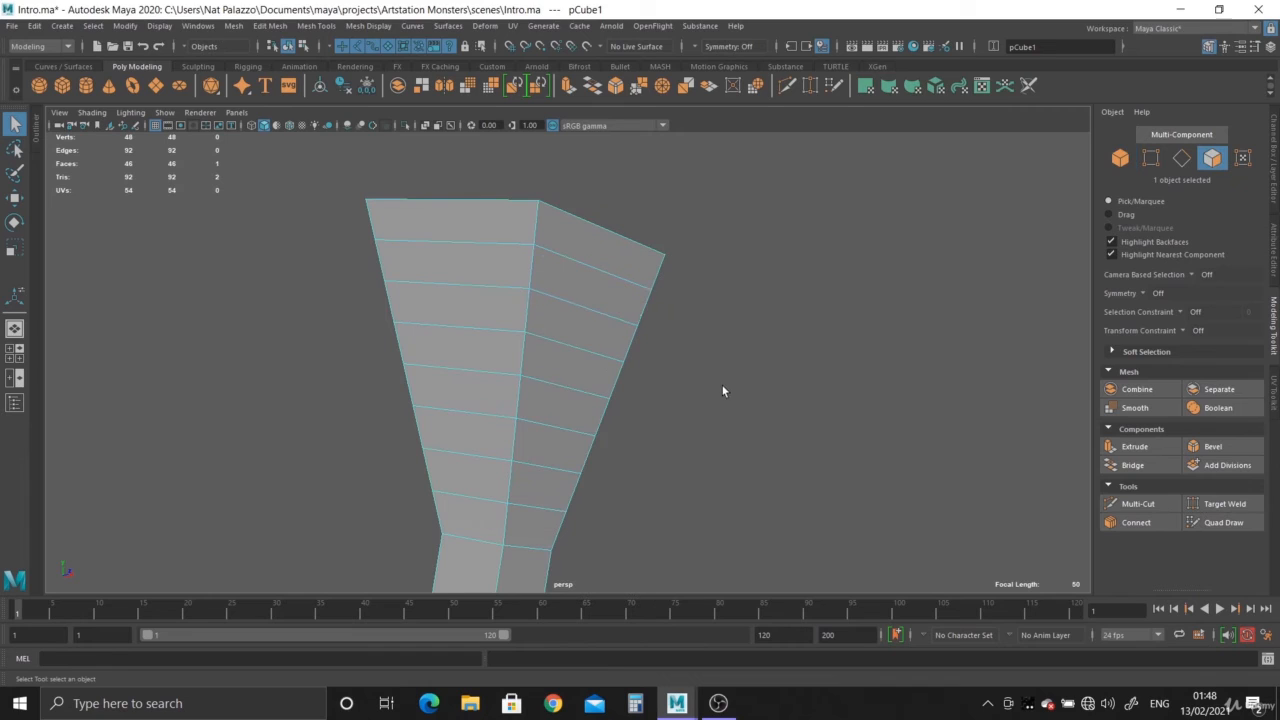
pyautogui.click(609, 258)
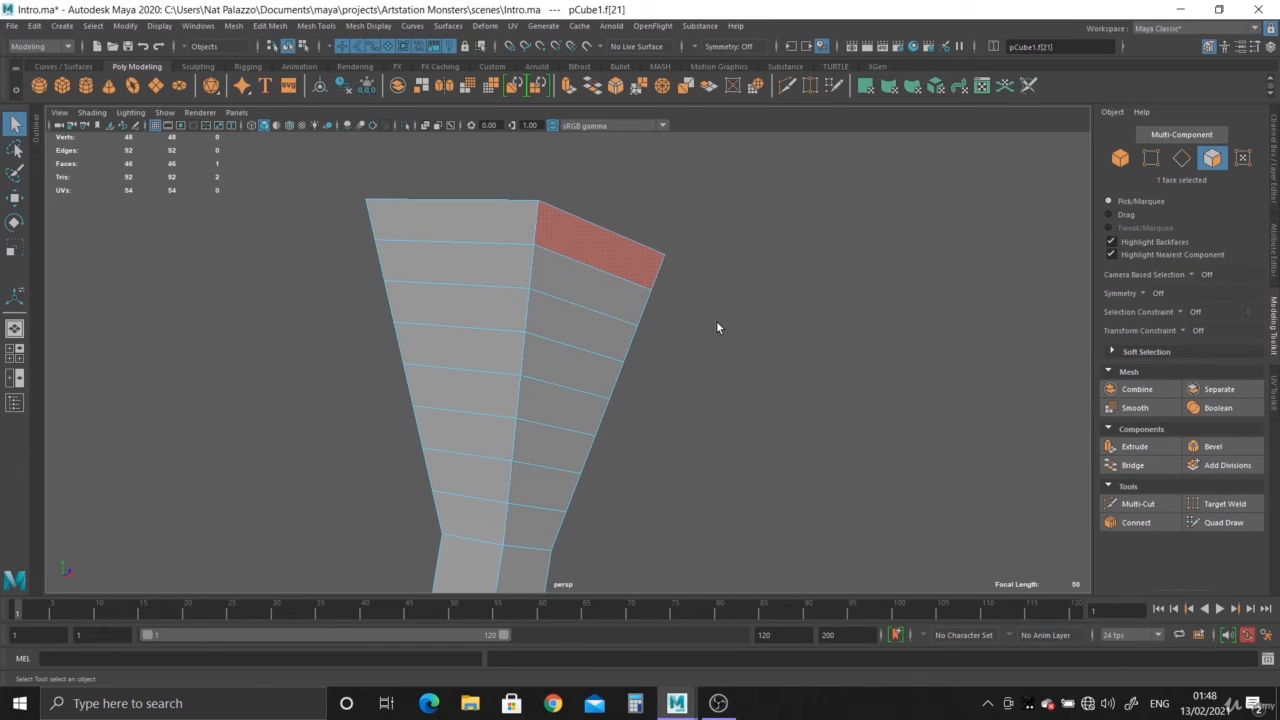
pyautogui.click(610, 296)
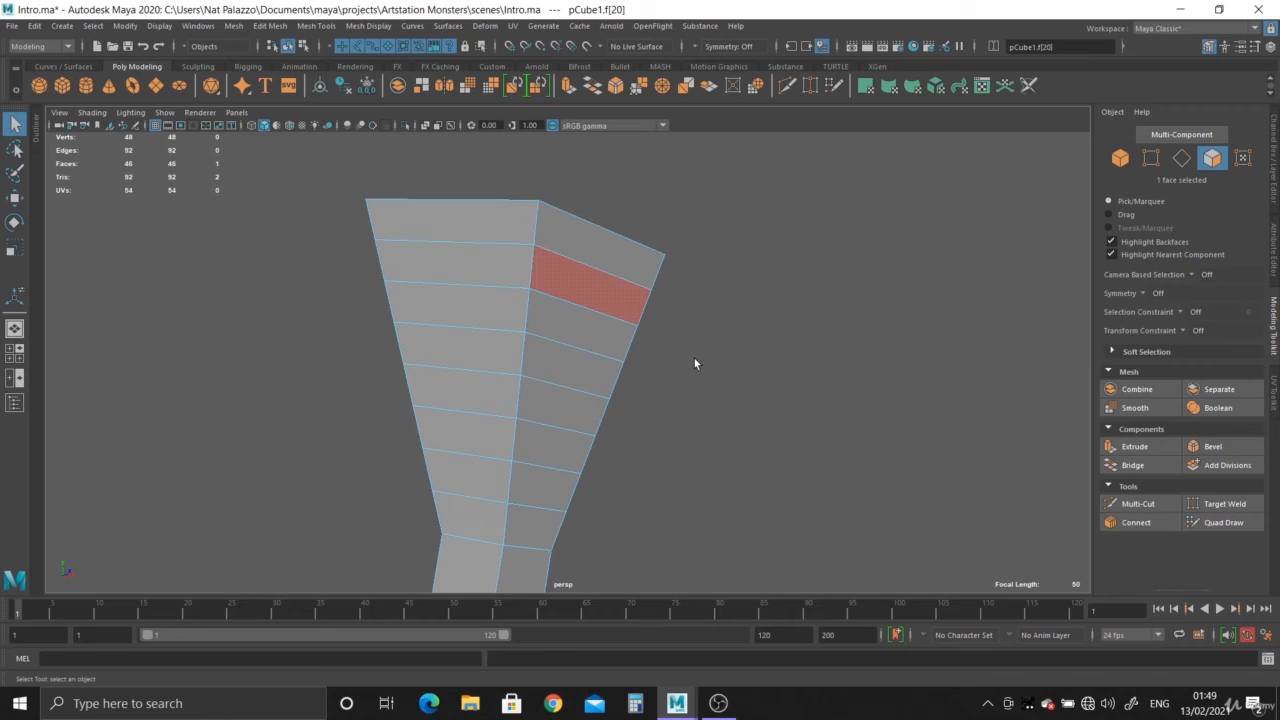
pyautogui.keyDown('shift'); pyautogui.click(606, 255); pyautogui.keyUp('shift')
pyautogui.keyDown('shift'); pyautogui.click(560, 325); pyautogui.keyUp('shift')
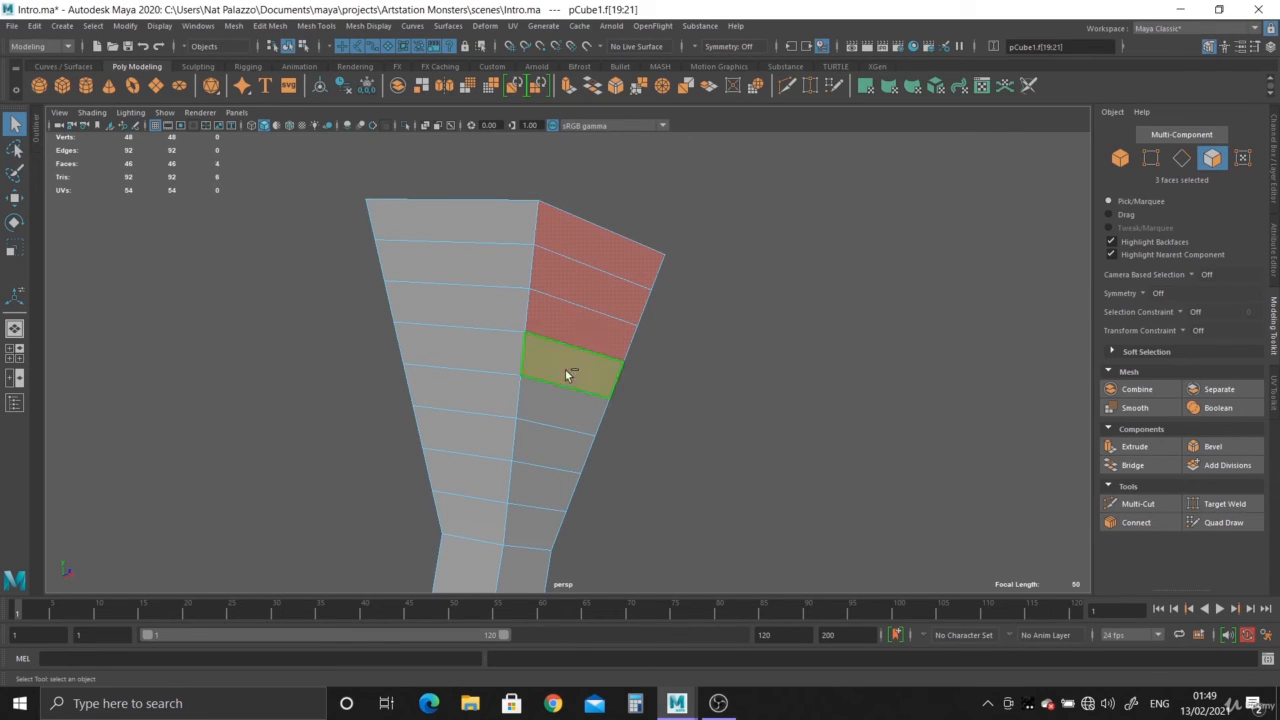
pyautogui.keyDown('shift'); pyautogui.click(565, 369); pyautogui.keyUp('shift')
pyautogui.keyDown('shift'); pyautogui.click(564, 413); pyautogui.keyUp('shift')
pyautogui.keyDown('shift'); pyautogui.click(560, 445); pyautogui.keyUp('shift')
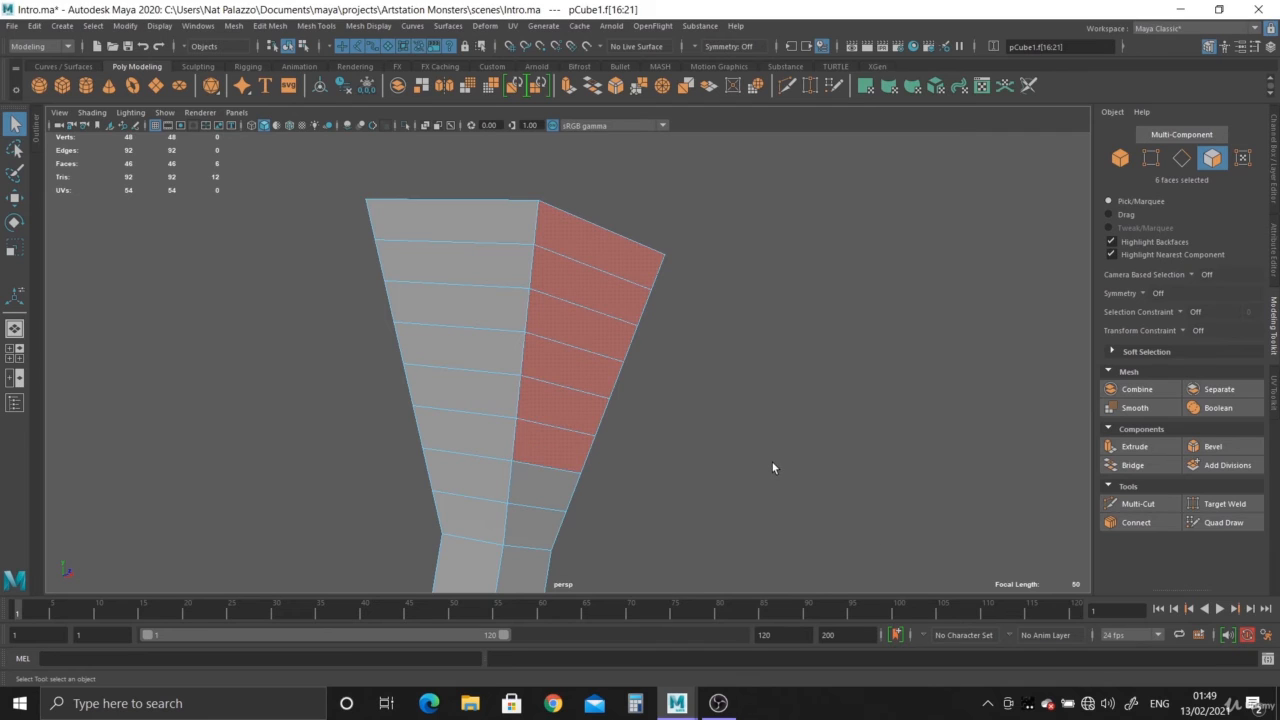
# Deselect the third face from the top to split the side selection into groups of two and three.
pyautogui.keyDown('alt'); pyautogui.moveTo(772, 467); pyautogui.dragTo(637, 347); pyautogui.keyUp('alt')
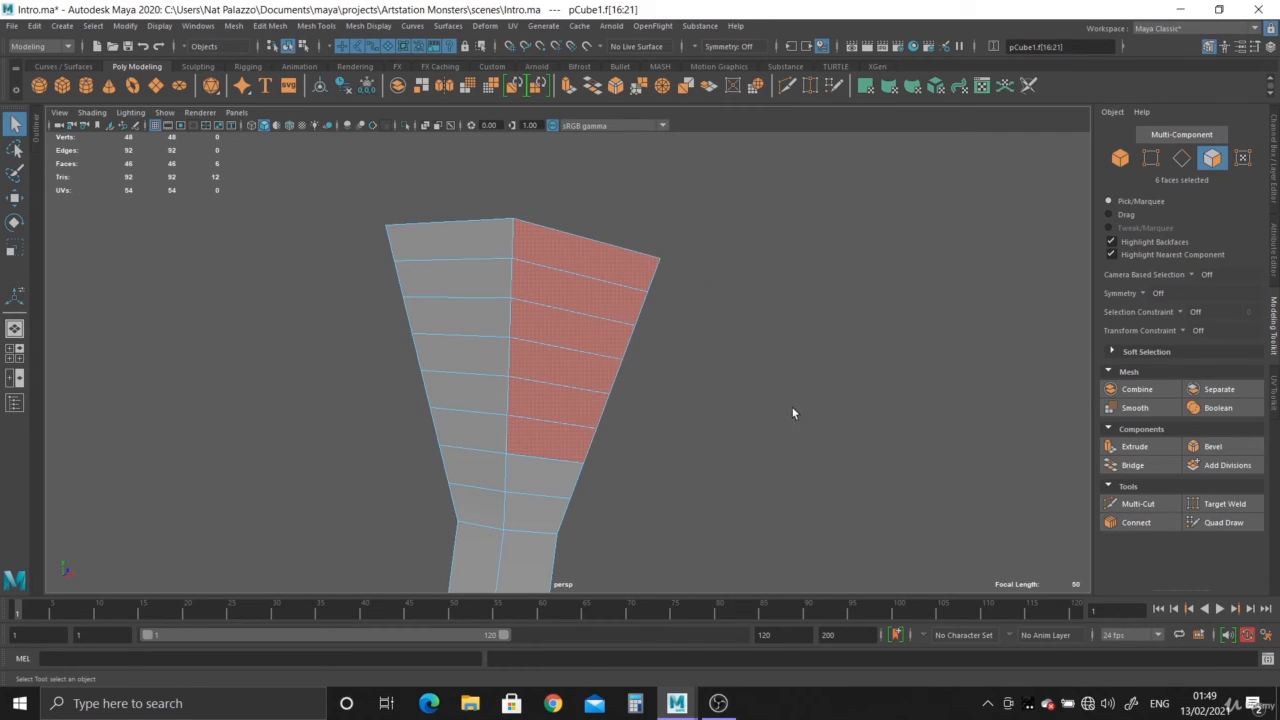
pyautogui.keyDown('ctrl'); pyautogui.click(600, 333); pyautogui.keyUp('ctrl')
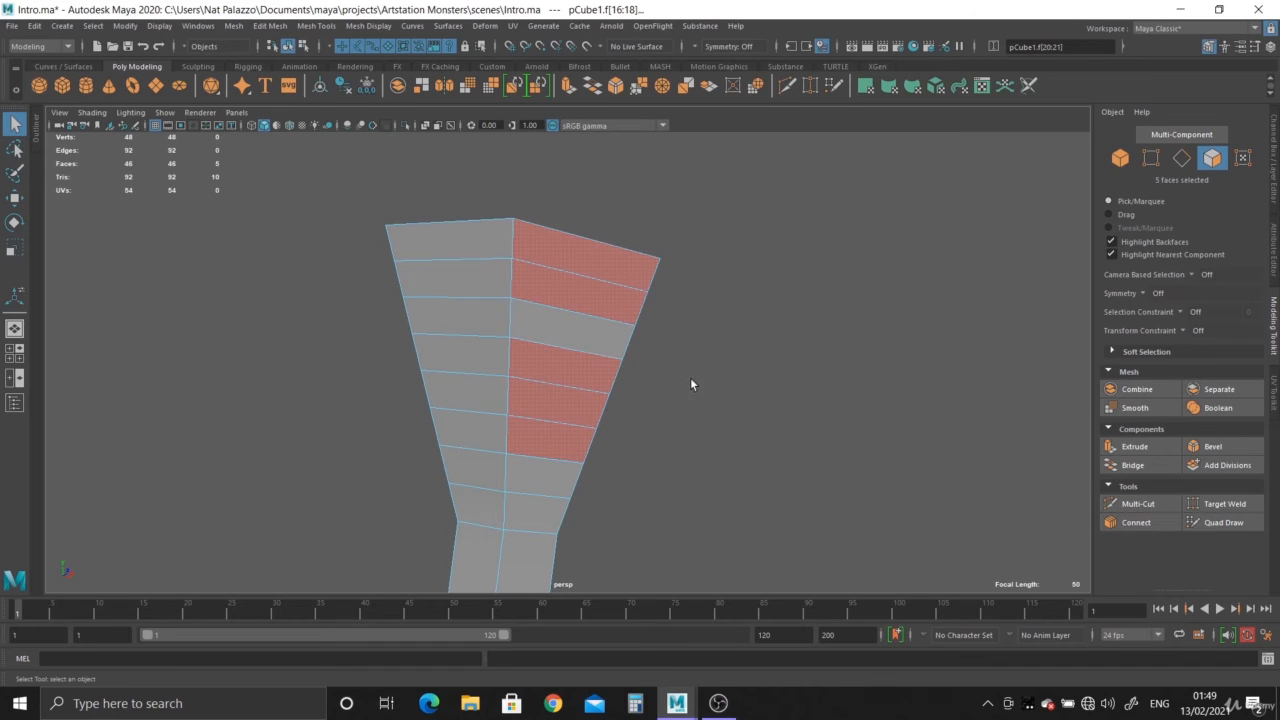
pyautogui.keyDown('alt'); pyautogui.moveTo(690, 384); pyautogui.dragTo(638, 324); pyautogui.keyUp('alt')
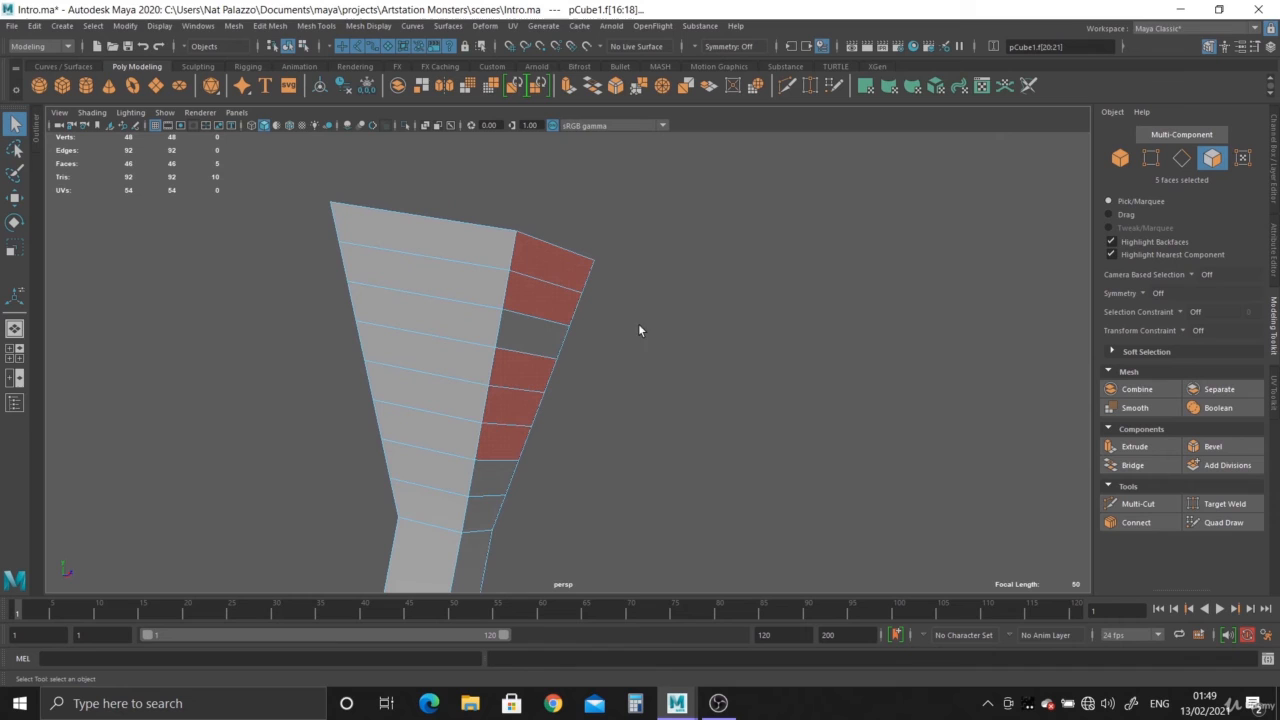
# Extrude the five selected side faces, try pulling them about 16.2 along local Z, and undo the pull.
pyautogui.click(568, 86)
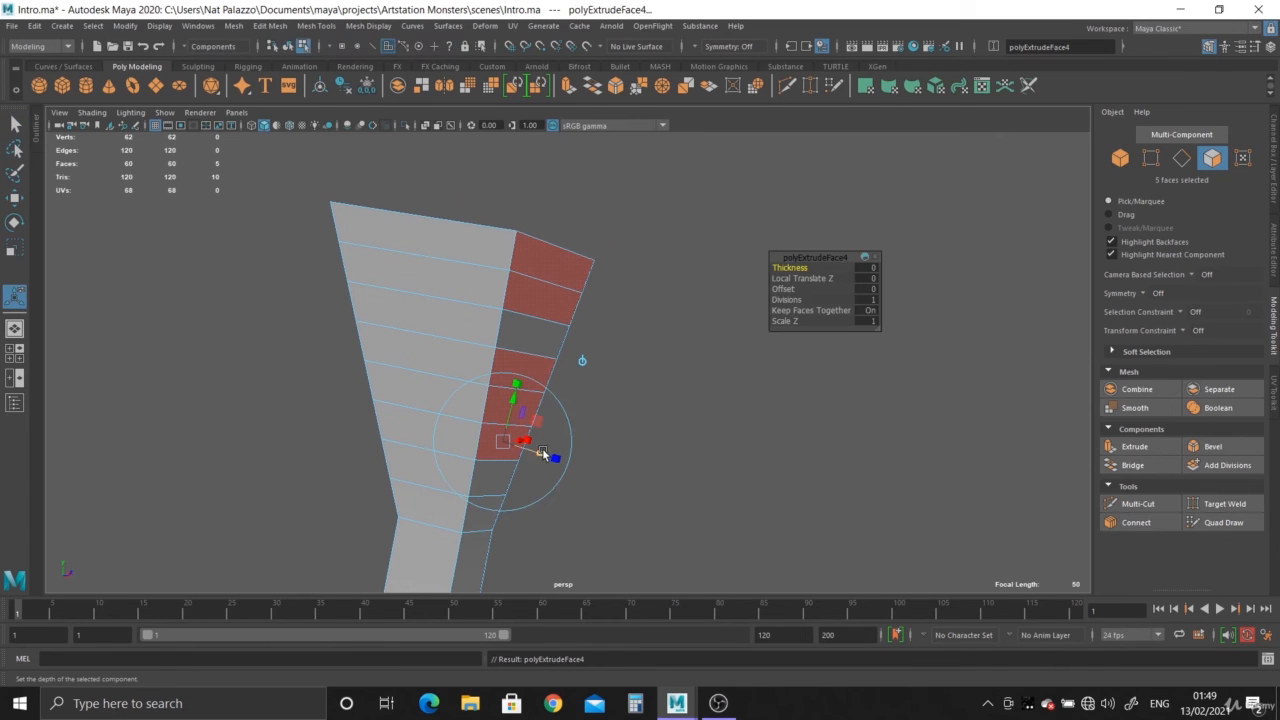
pyautogui.moveTo(542, 453); pyautogui.dragTo(680, 497)
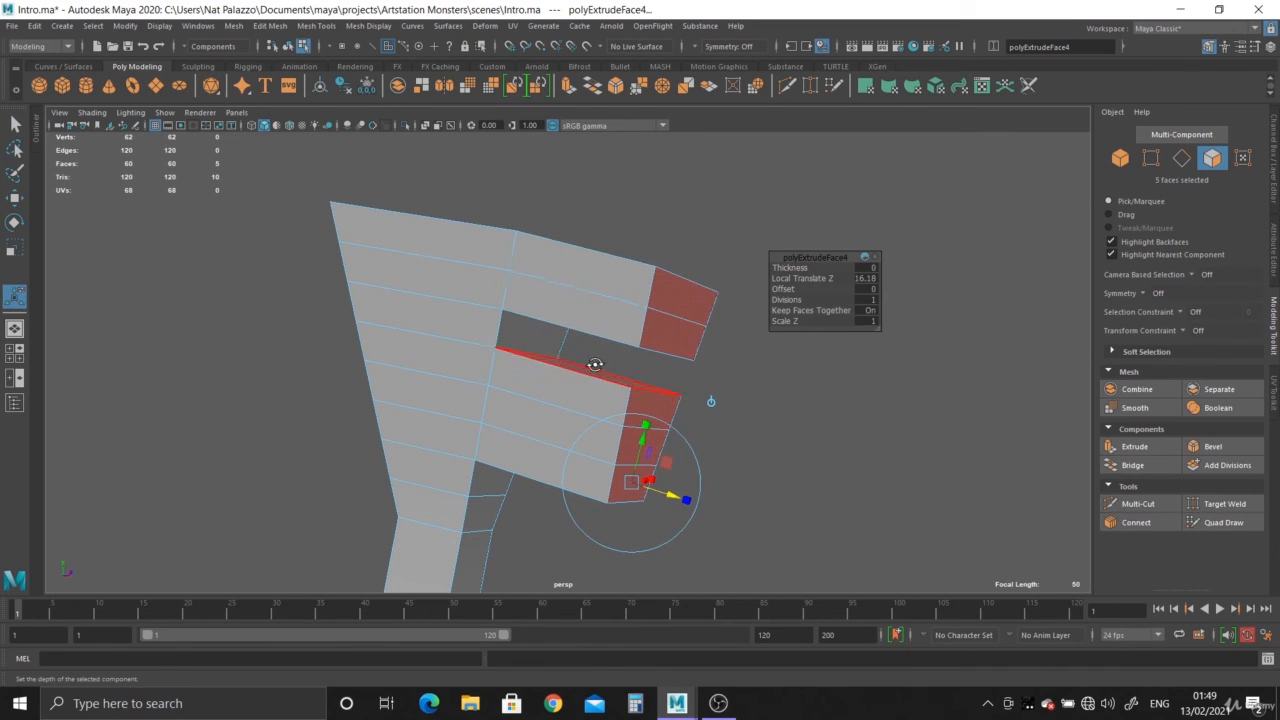
pyautogui.keyDown('alt'); pyautogui.moveTo(594, 365); pyautogui.dragTo(610, 300); pyautogui.keyUp('alt')
pyautogui.keyDown('alt'); pyautogui.moveTo(722, 300); pyautogui.dragTo(506, 246); pyautogui.keyUp('alt')
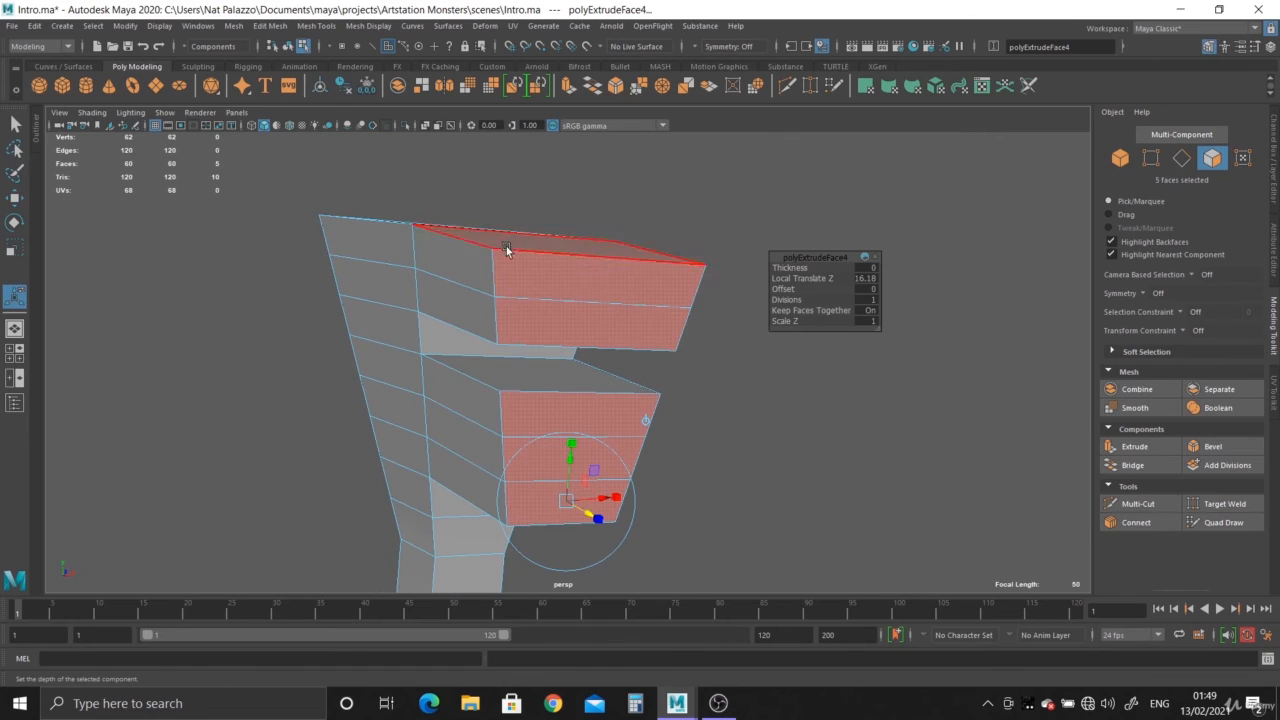
pyautogui.keyDown('alt'); pyautogui.moveTo(688, 360); pyautogui.dragTo(785, 370); pyautogui.keyUp('alt')
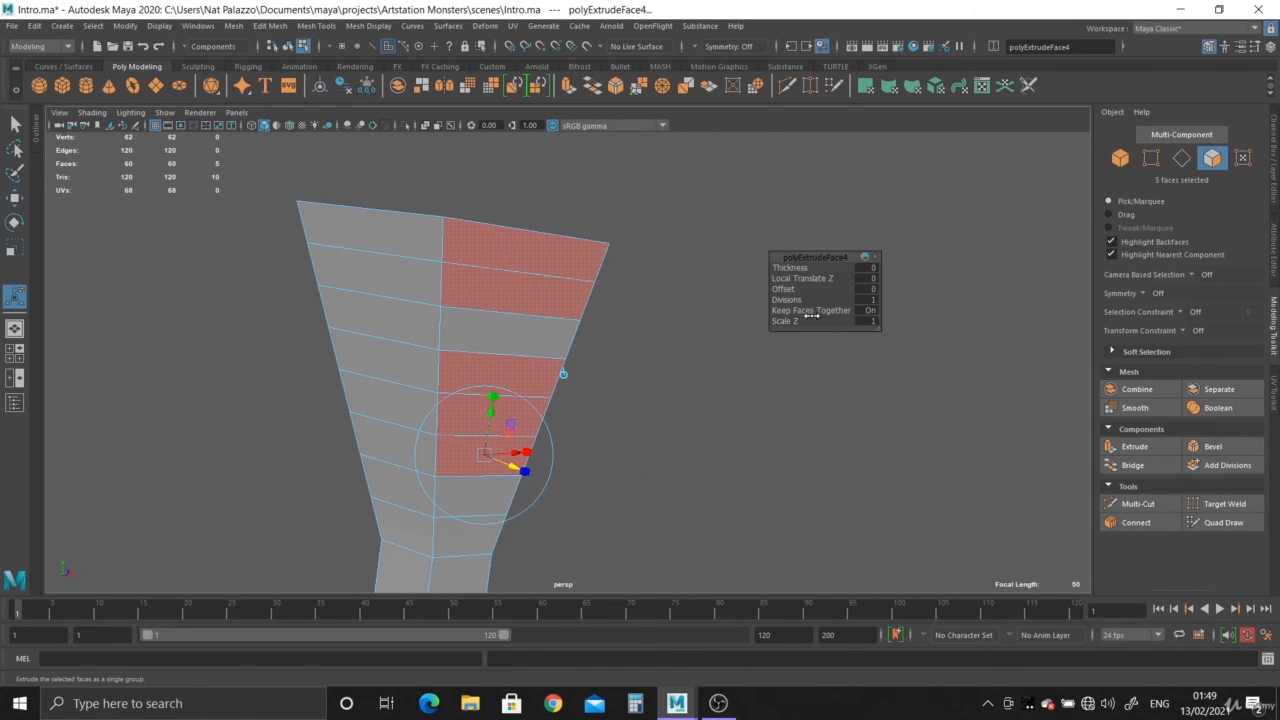
# Turn Keep Faces Together off and pull the five faces out about 9.4 along local Z.
pyautogui.click(870, 311)
pyautogui.keyDown('alt'); pyautogui.moveTo(708, 422); pyautogui.dragTo(608, 443); pyautogui.keyUp('alt')
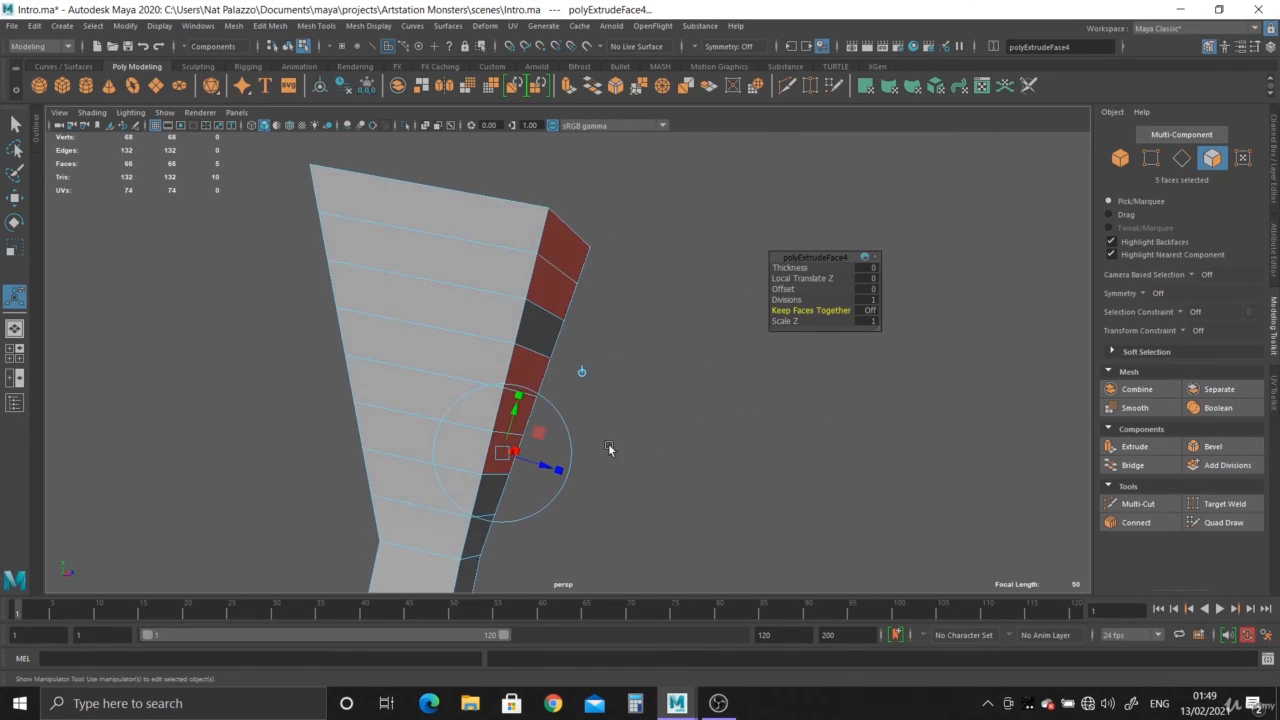
pyautogui.keyDown('alt'); pyautogui.moveTo(540, 467); pyautogui.dragTo(624, 444); pyautogui.keyUp('alt')
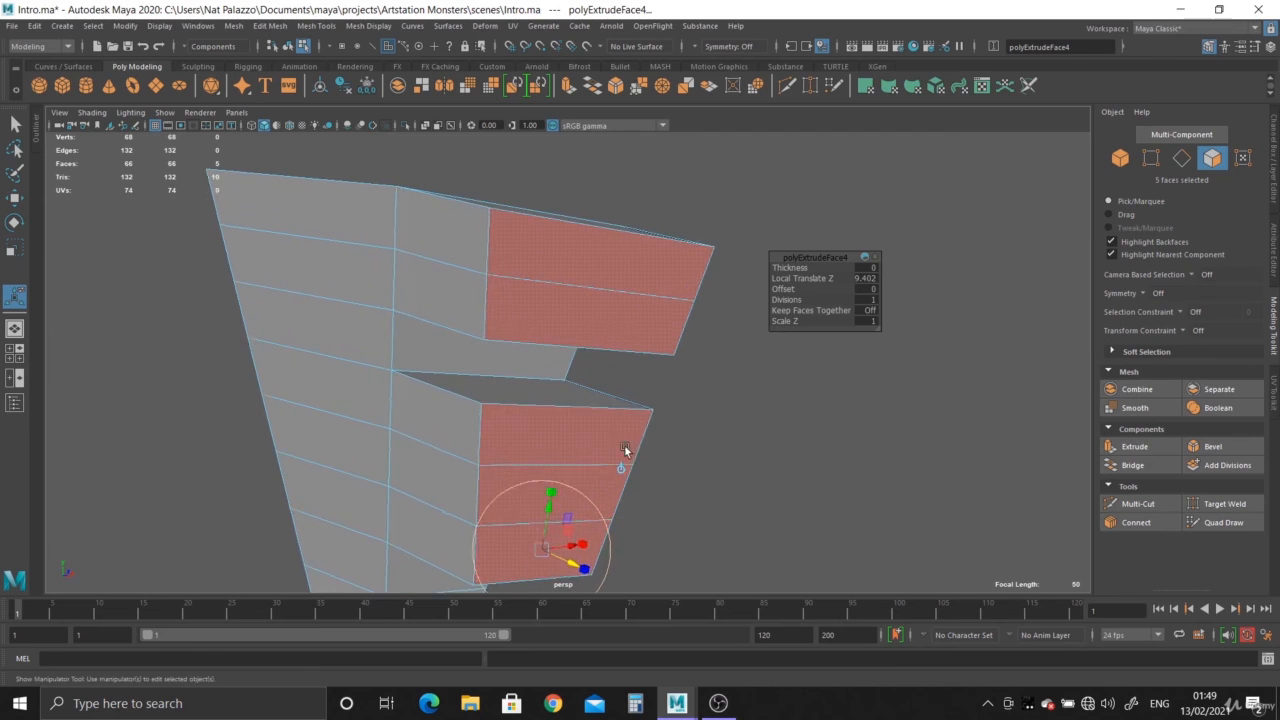
pyautogui.keyDown('alt'); pyautogui.moveTo(624, 444); pyautogui.dragTo(642, 438, button='right'); pyautogui.keyUp('alt')
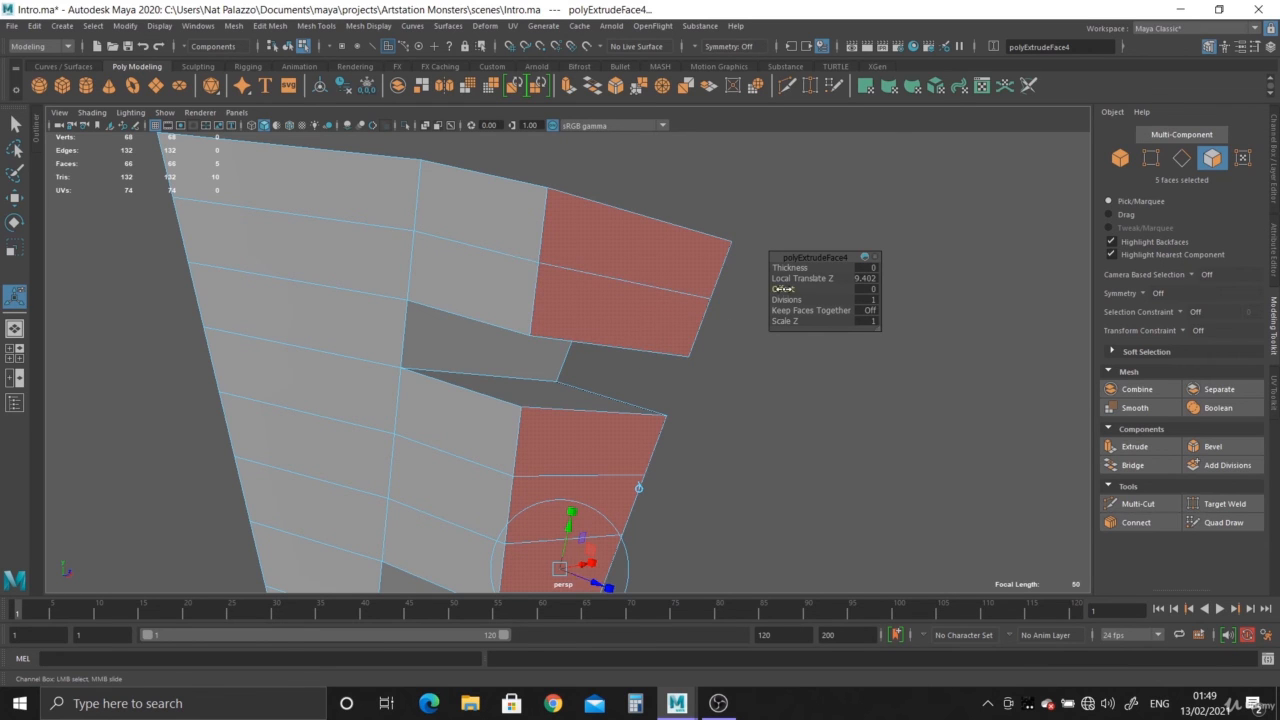
# Set the five-face extrusion's Offset to 1.1 to taper each face into a separate finger.
pyautogui.moveTo(783, 289); pyautogui.dragTo(792, 289)
pyautogui.keyDown('alt'); pyautogui.moveTo(690, 400); pyautogui.dragTo(360, 364); pyautogui.keyUp('alt')
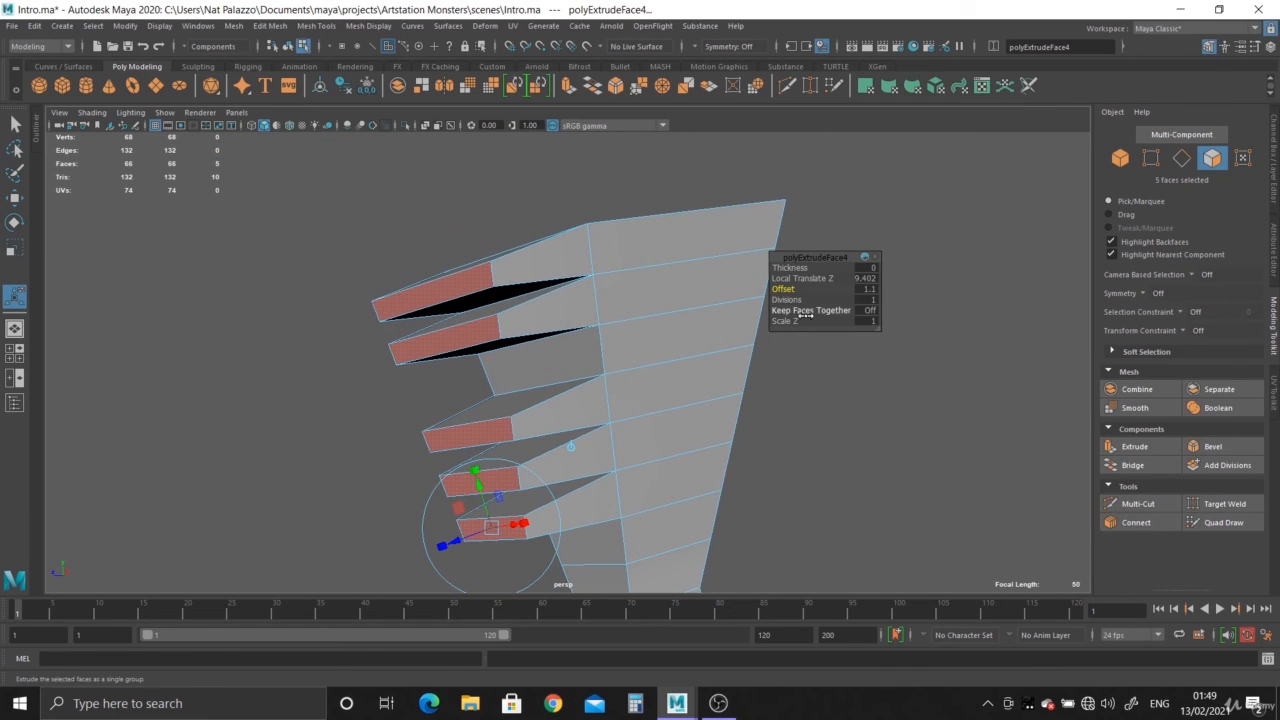
pyautogui.keyDown('alt'); pyautogui.moveTo(747, 407); pyautogui.dragTo(660, 390); pyautogui.keyUp('alt')
# Return to object mode, select the whole mesh, and inspect the arm-like shape with its five fingers.
pyautogui.moveTo(537, 286); pyautogui.dragTo(643, 240, button='right')
pyautogui.keyDown('alt'); pyautogui.moveTo(711, 449); pyautogui.dragTo(780, 404); pyautogui.keyUp('alt')
pyautogui.click(543, 259)
pyautogui.keyDown('alt'); pyautogui.moveTo(624, 330); pyautogui.dragTo(560, 405); pyautogui.keyUp('alt')
pyautogui.keyDown('alt'); pyautogui.moveTo(548, 404); pyautogui.dragTo(492, 331, button='right'); pyautogui.keyUp('alt')
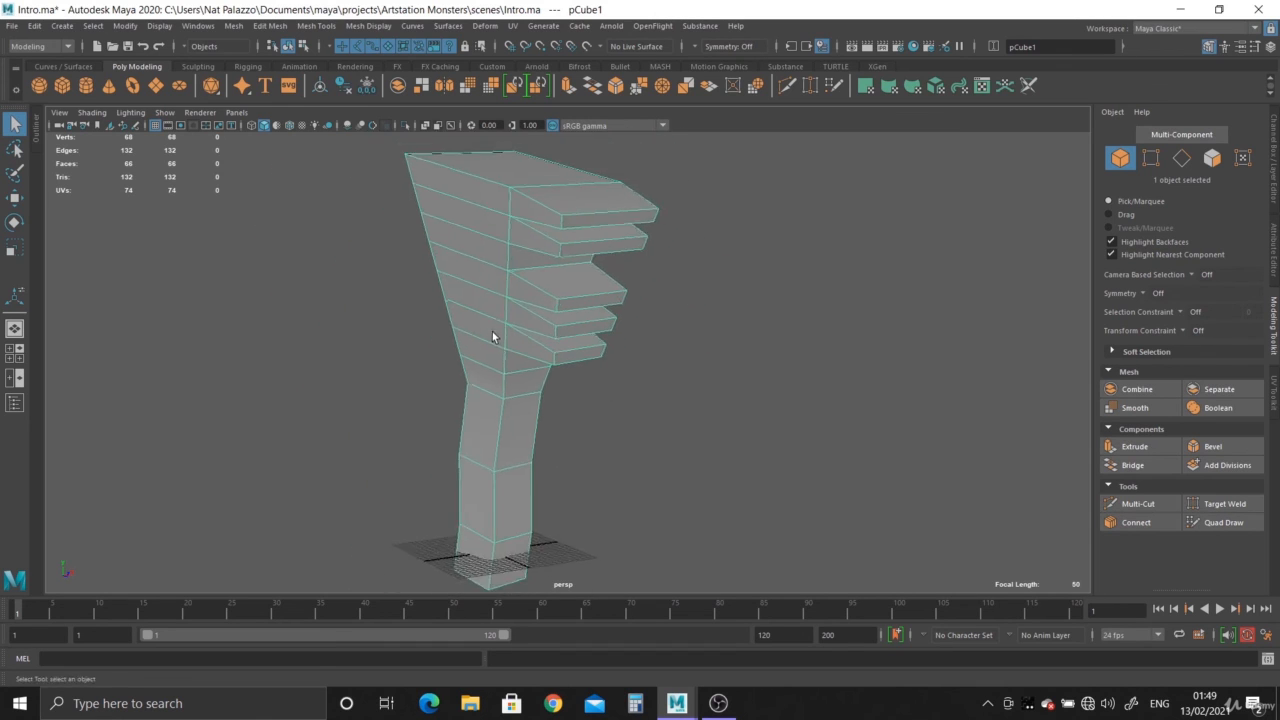
pyautogui.keyDown('alt'); pyautogui.moveTo(492, 331); pyautogui.dragTo(534, 333); pyautogui.keyUp('alt')
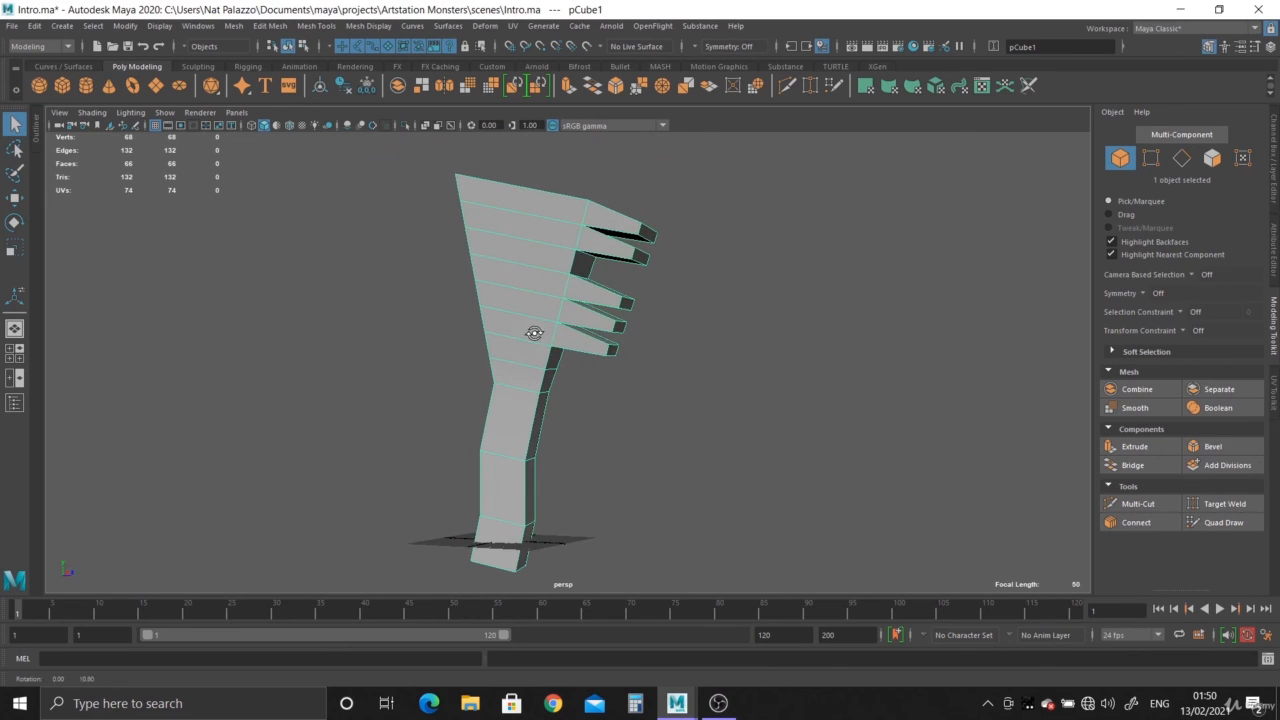